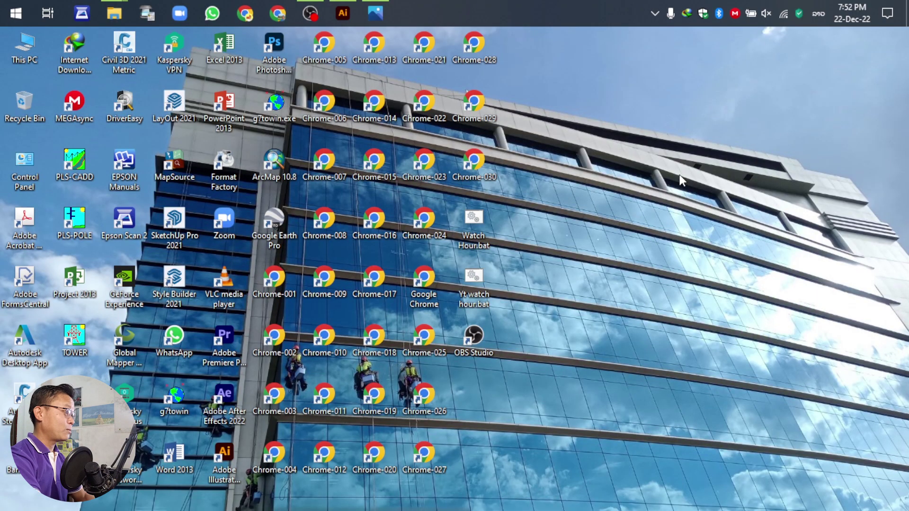
# Step: Switch to Adobe Illustrator and create a new document from the recent 1000 x 1000 px custom preset
pyautogui.click(342, 13)
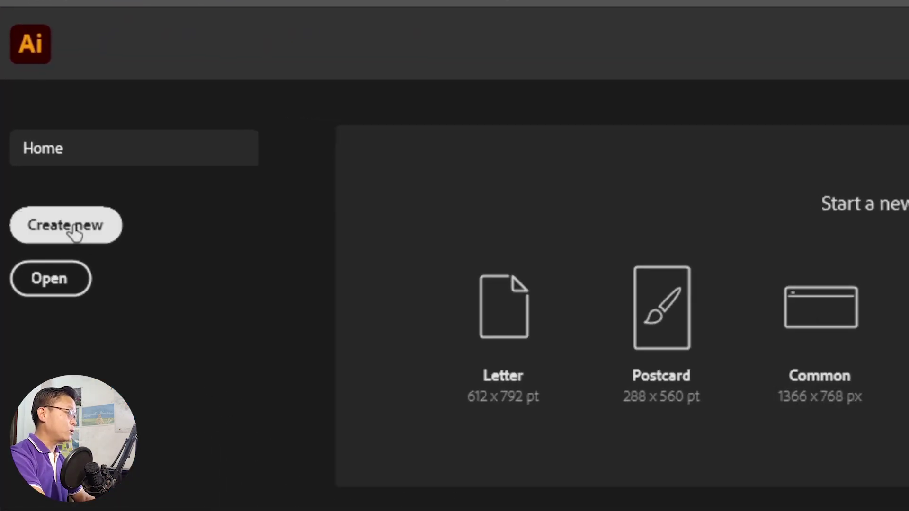
pyautogui.click(74, 231)
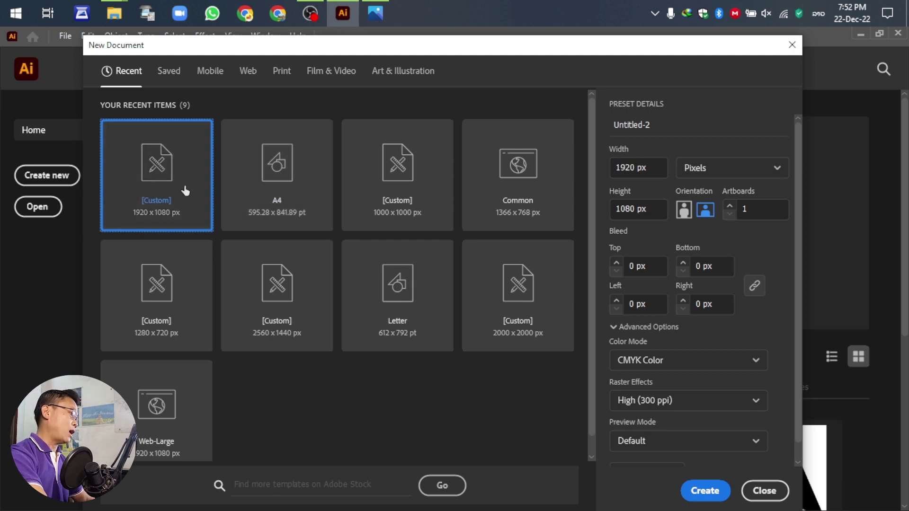
pyautogui.click(375, 172)
pyautogui.click(701, 493)
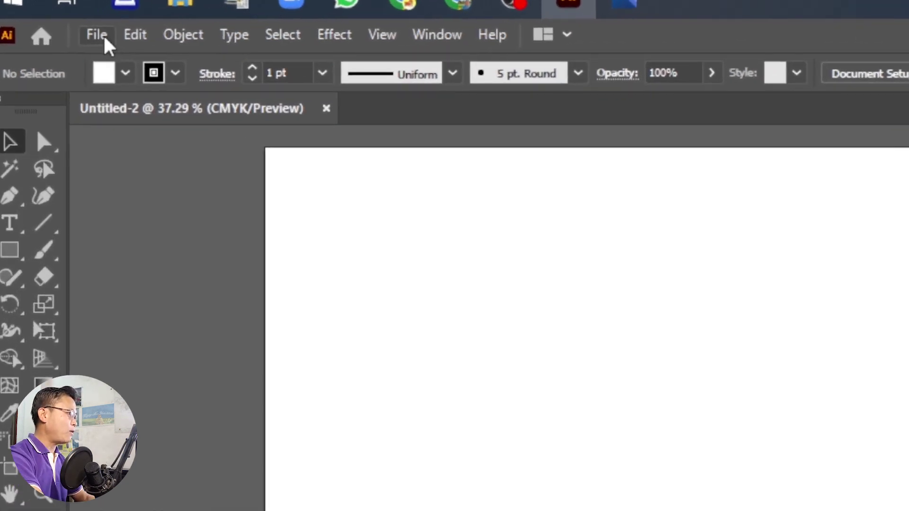
# Step: Place the JPG of the peeled banana on pink from the OBS Studio Data folder as a linked image on the artboard
pyautogui.click(65, 36)
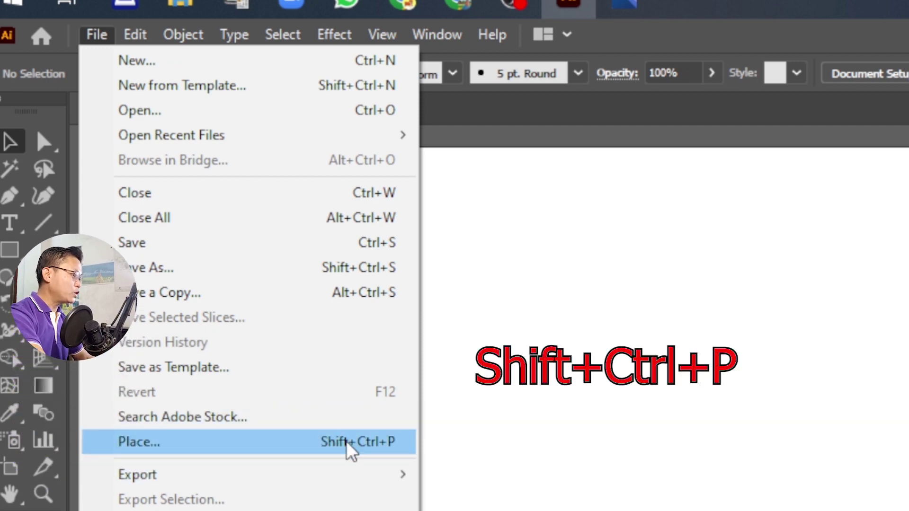
pyautogui.click(356, 452)
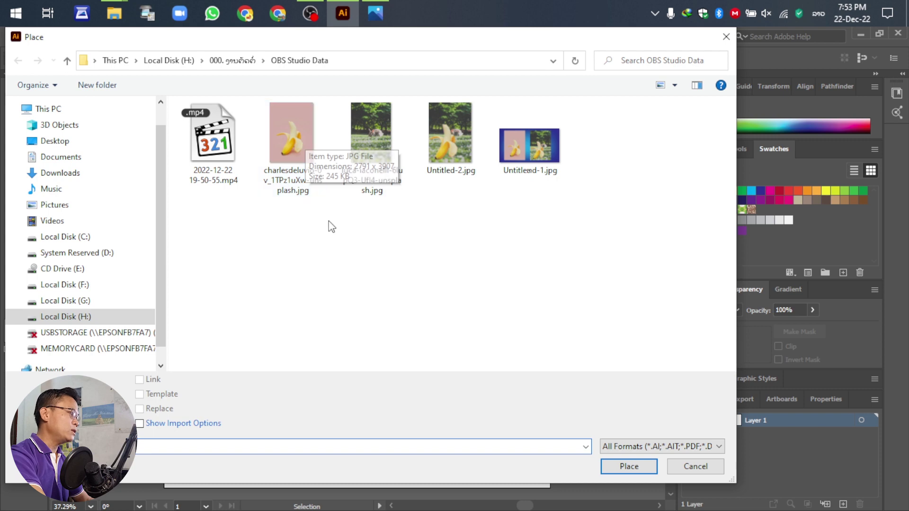
pyautogui.click(288, 150)
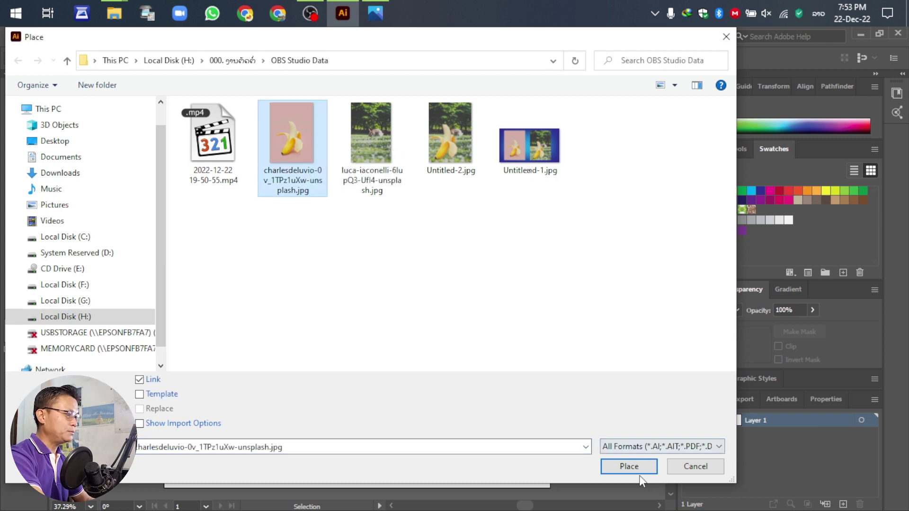
pyautogui.click(628, 466)
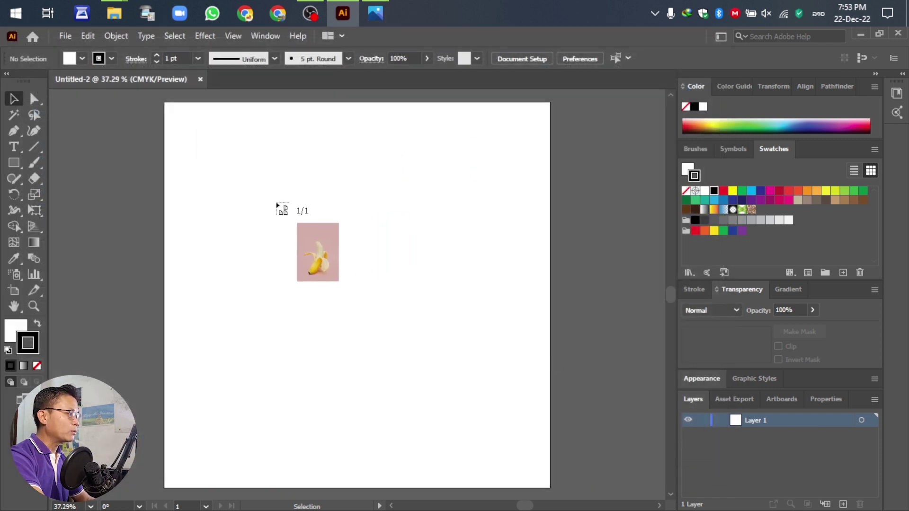
pyautogui.click(230, 222)
# Step: Scale the placed banana photo down proportionally to roughly artboard size and move it upward over the artboard
pyautogui.scroll(-5, 246, 208)
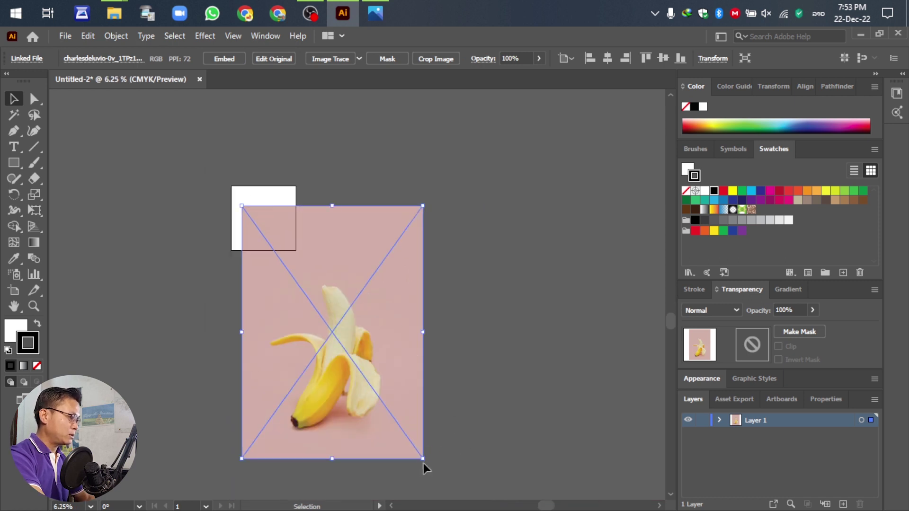
pyautogui.moveTo(422, 459); pyautogui.dragTo(303, 260)
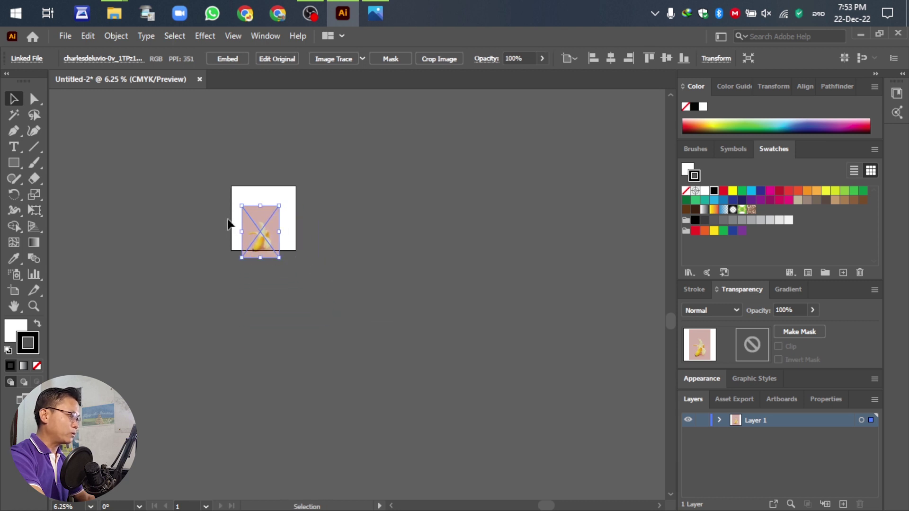
pyautogui.scroll(2, 229, 223)
pyautogui.scroll(4, 226, 277)
pyautogui.moveTo(378, 269); pyautogui.dragTo(358, 179)
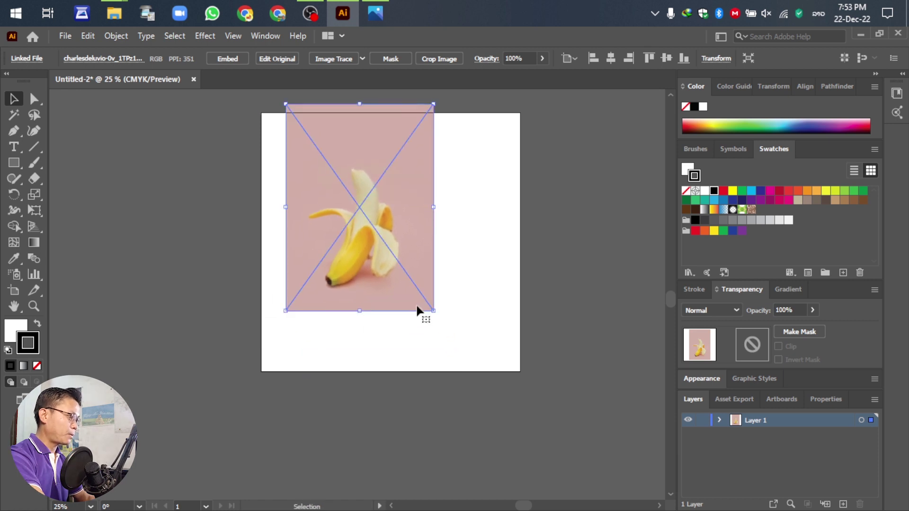
# Step: Enlarge the banana photo proportionally to nearly the artboard's width and shift it so the banana sits within the artboard
pyautogui.moveTo(433, 311)
pyautogui.mouseDown()
pyautogui.moveTo(453, 372)
pyautogui.moveTo(496, 419)
pyautogui.moveTo(495, 397)
pyautogui.moveTo(428, 297)
pyautogui.mouseUp()
pyautogui.scroll(2, 404, 303)
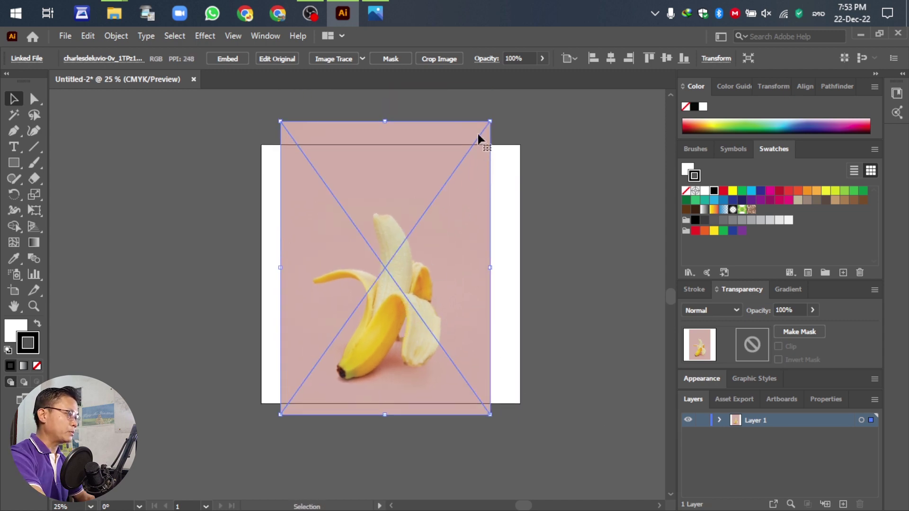
pyautogui.scroll(3, 389, 249)
pyautogui.moveTo(490, 169); pyautogui.dragTo(529, 114)
pyautogui.moveTo(440, 301); pyautogui.dragTo(427, 301)
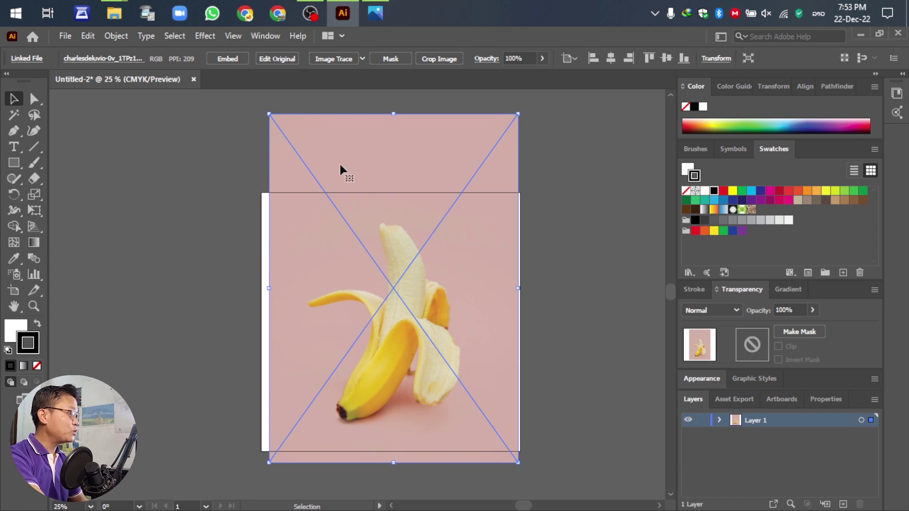
# Step: Move the banana photo slightly down and to the left so it is roughly centred across the artboard
pyautogui.click(116, 36)
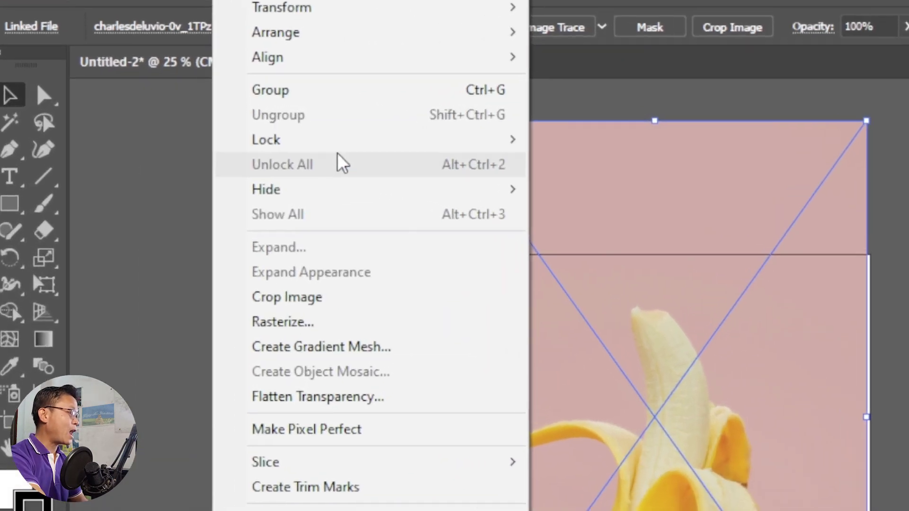
pyautogui.moveTo(475, 142)
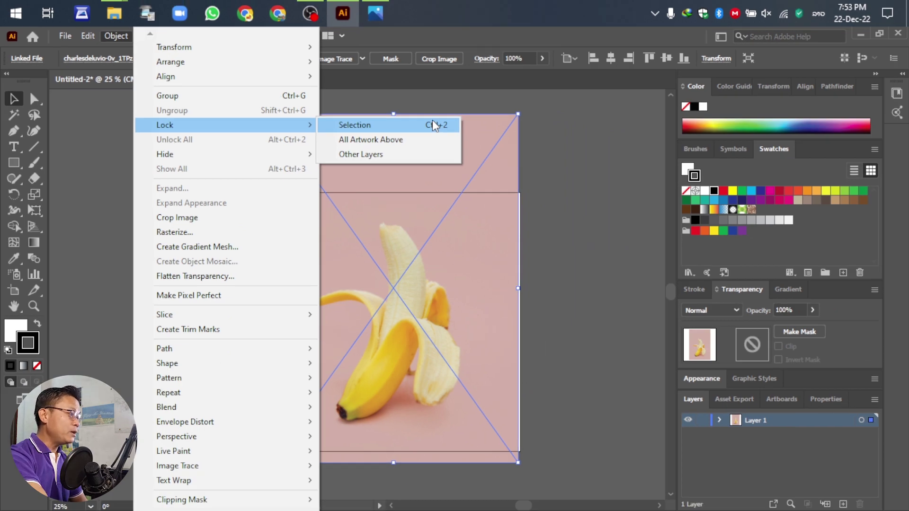
pyautogui.click(424, 257)
pyautogui.moveTo(424, 258); pyautogui.dragTo(429, 278)
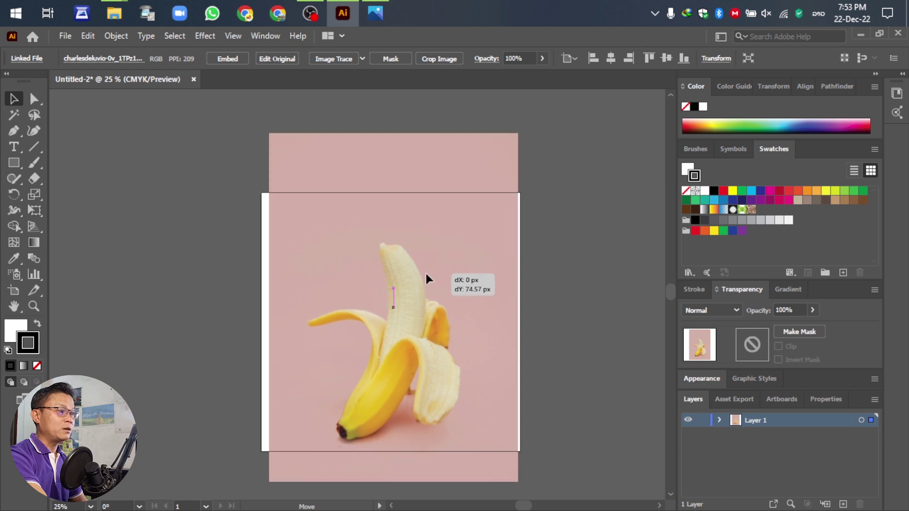
pyautogui.moveTo(427, 279); pyautogui.dragTo(422, 271)
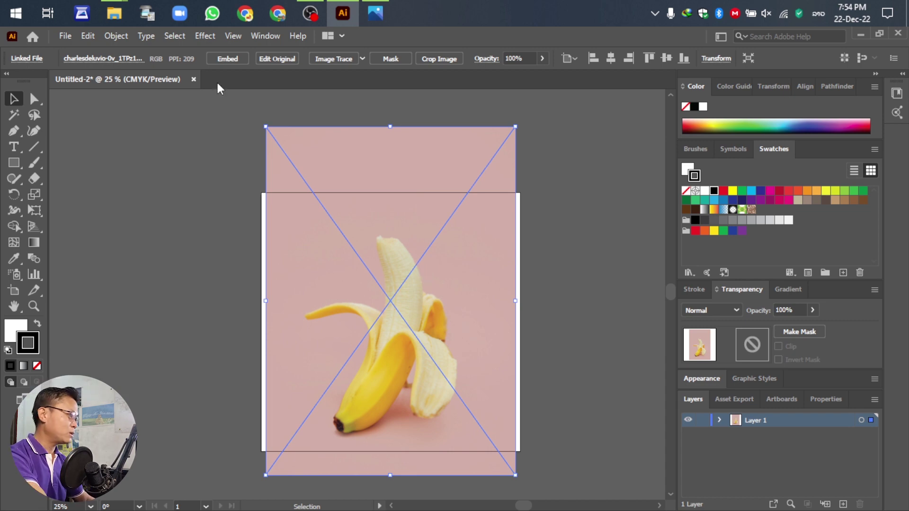
# Step: Lock the selected banana photo in place
pyautogui.click(117, 37)
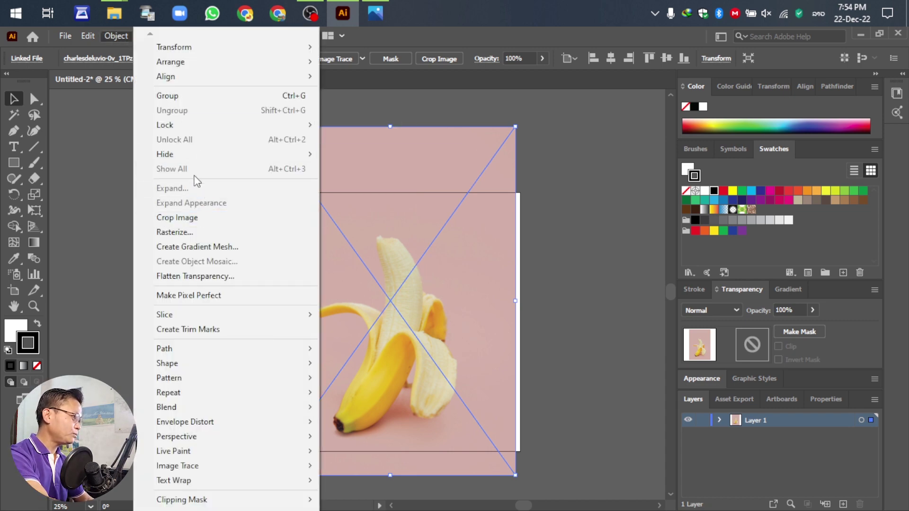
pyautogui.moveTo(231, 126)
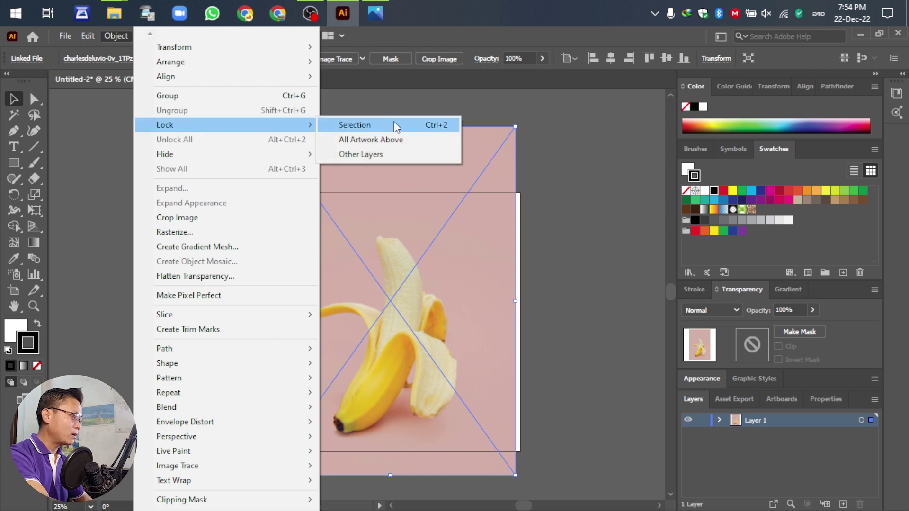
pyautogui.click(395, 126)
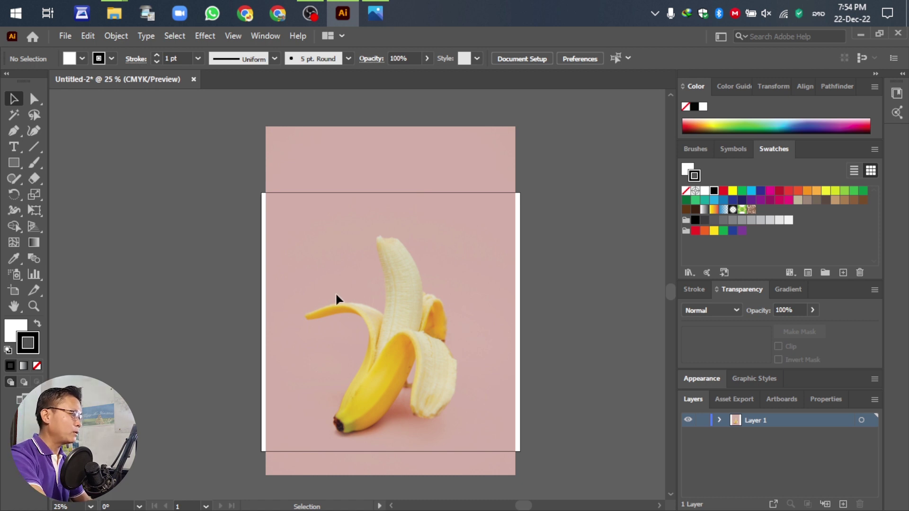
# Step: Switch to Photos to examine the before-and-after example of the banana cut-out, and return to Illustrator
pyautogui.scroll(3, 350, 322)
pyautogui.scroll(-3, 365, 338)
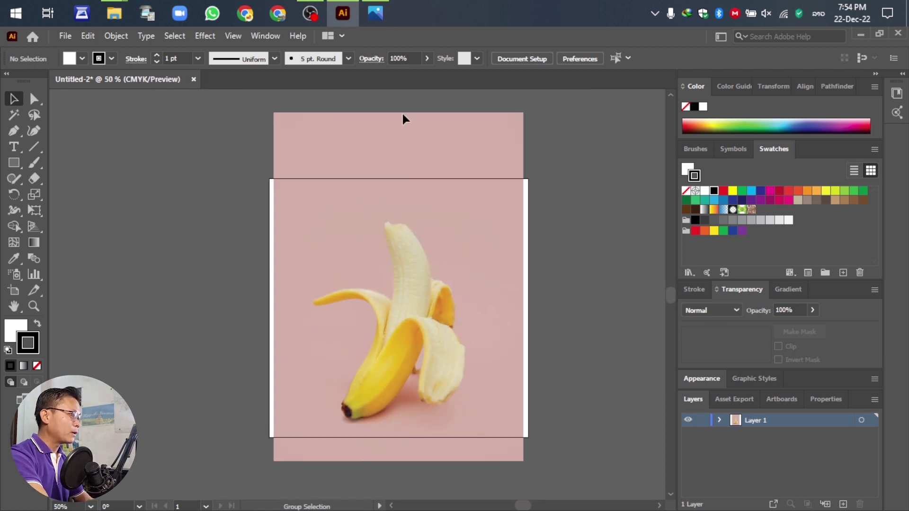
pyautogui.click(375, 14)
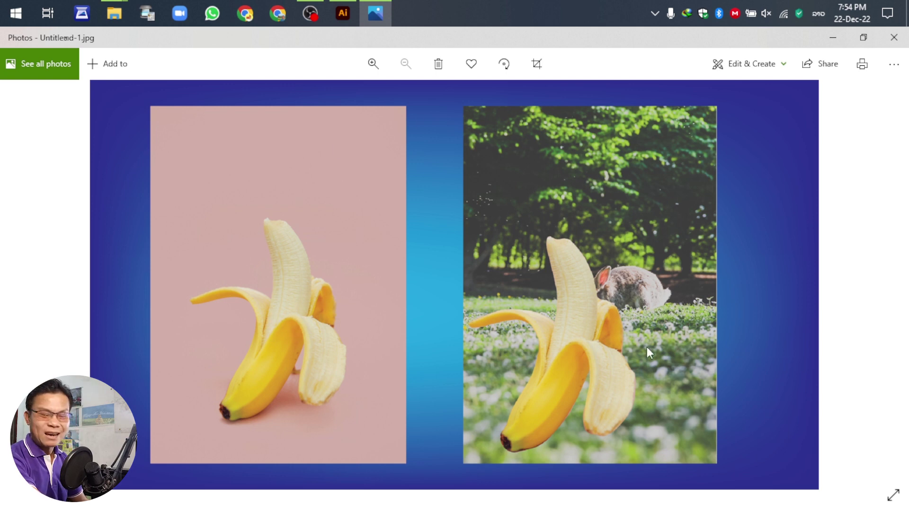
pyautogui.click(831, 39)
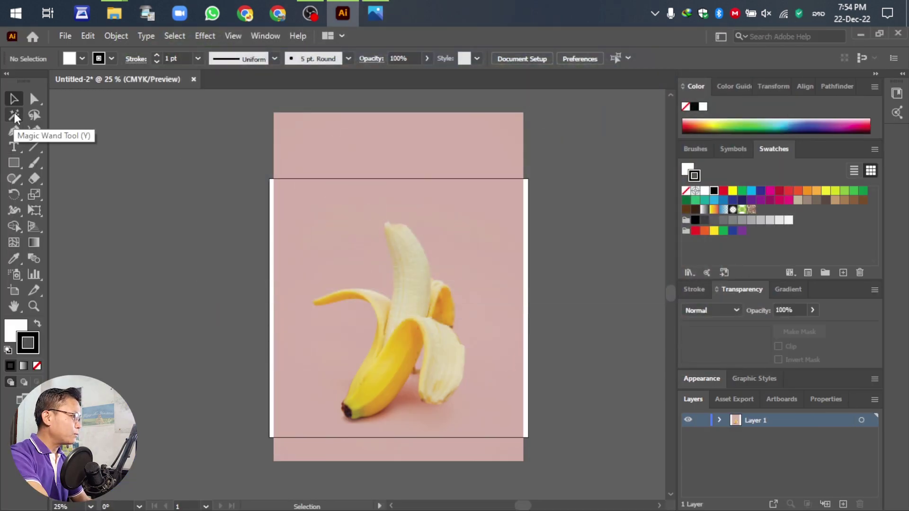
# Step: Activate the Pen tool and set the fill colour to None
pyautogui.click(14, 132)
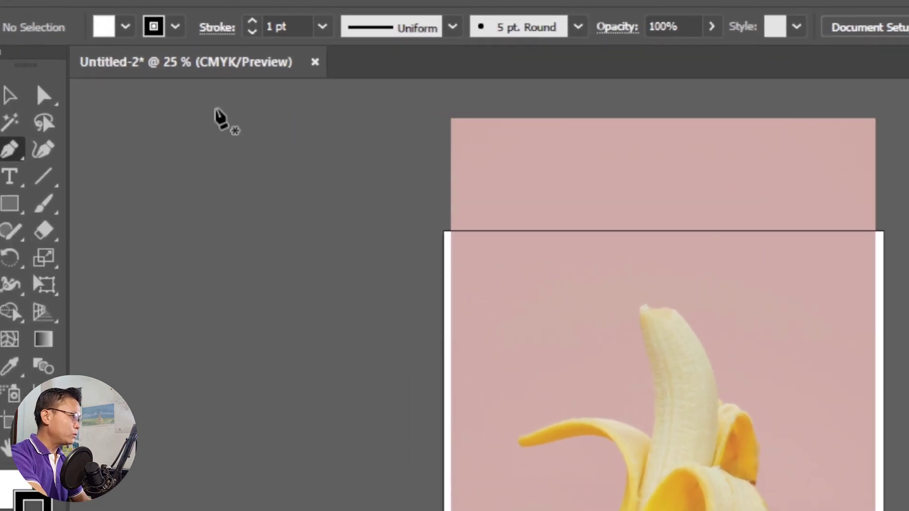
pyautogui.click(176, 26)
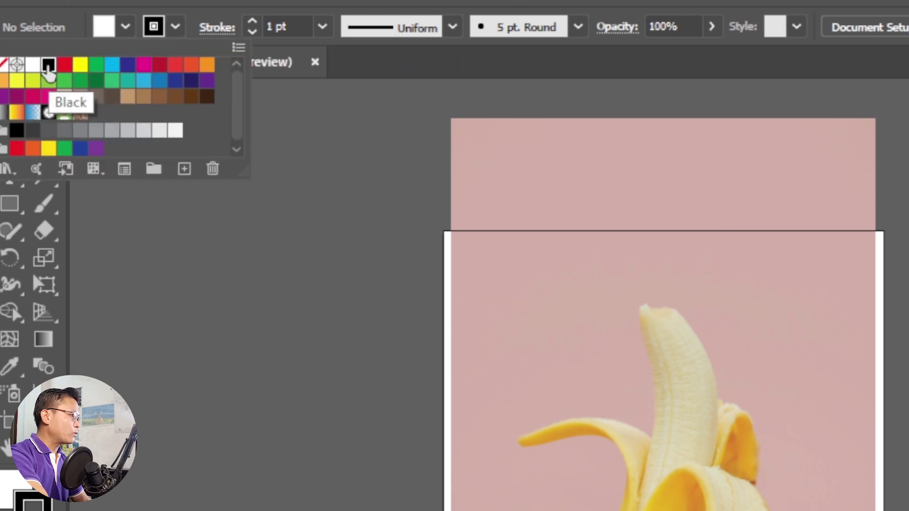
pyautogui.click(125, 27)
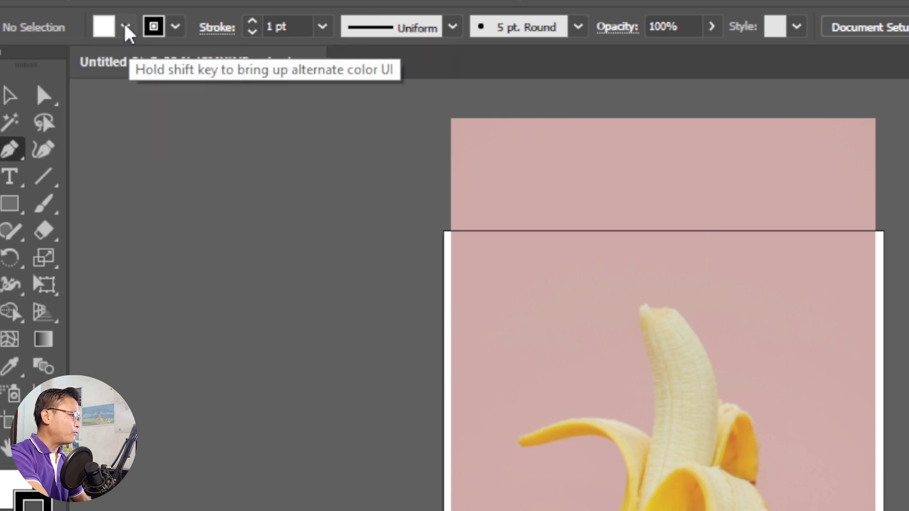
pyautogui.click(126, 27)
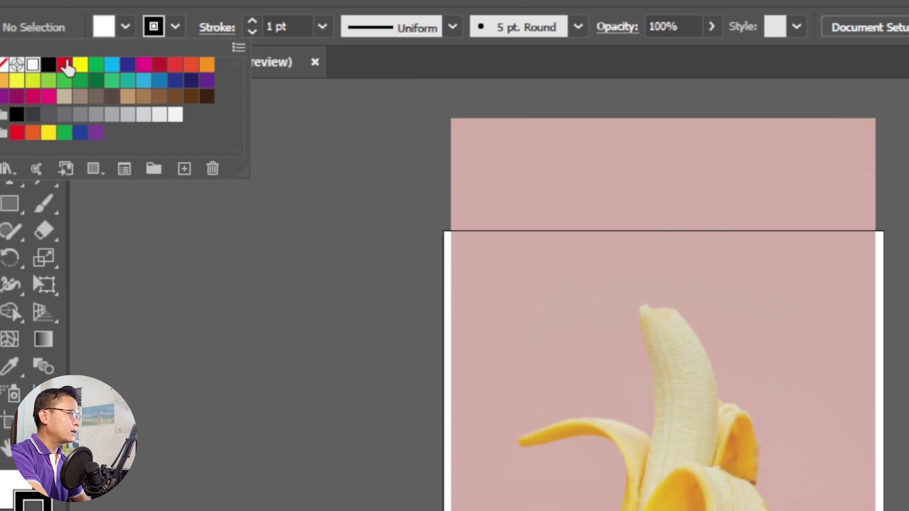
pyautogui.click(5, 65)
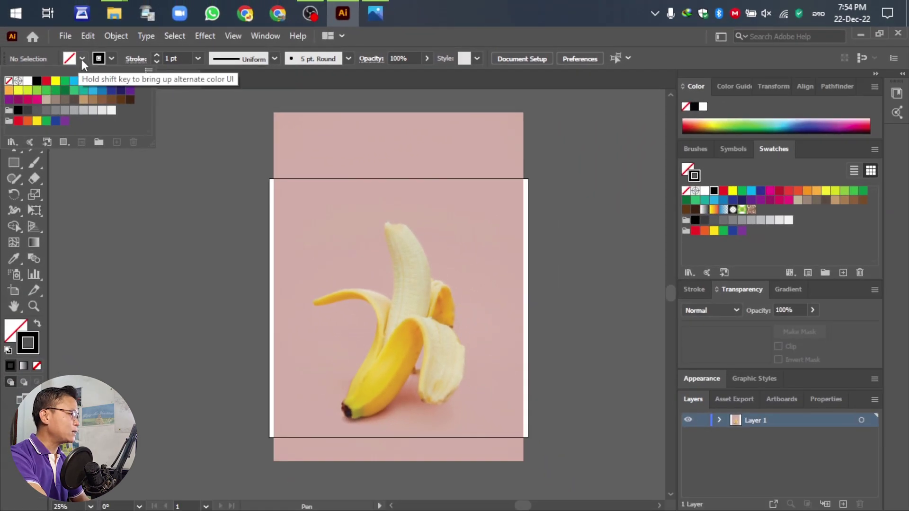
# Step: Set the fill to white and draw a curved three-point test path with the Pen tool over the banana's left peel
pyautogui.click(81, 59)
pyautogui.click(81, 59)
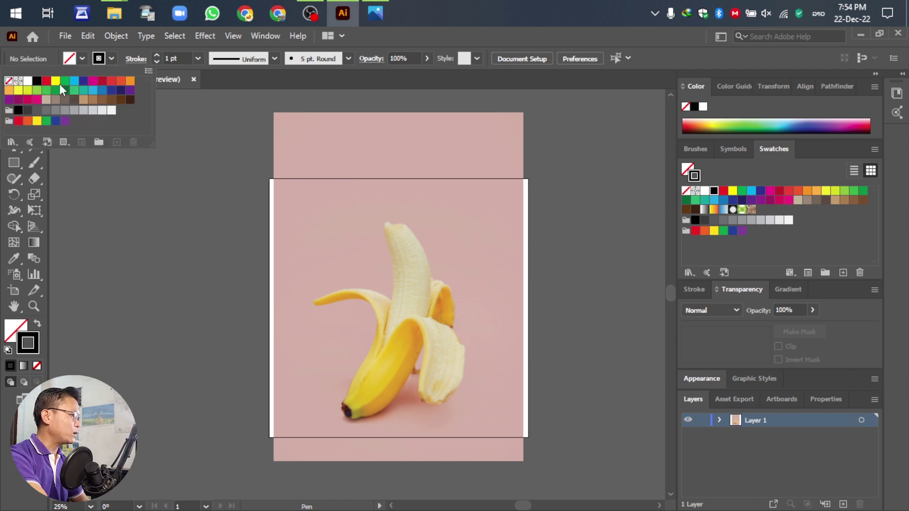
pyautogui.click(27, 81)
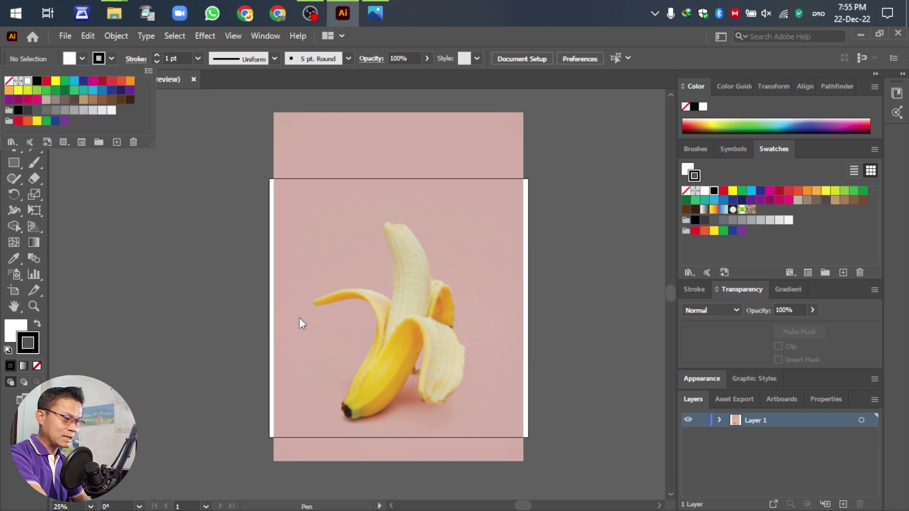
pyautogui.press('p')
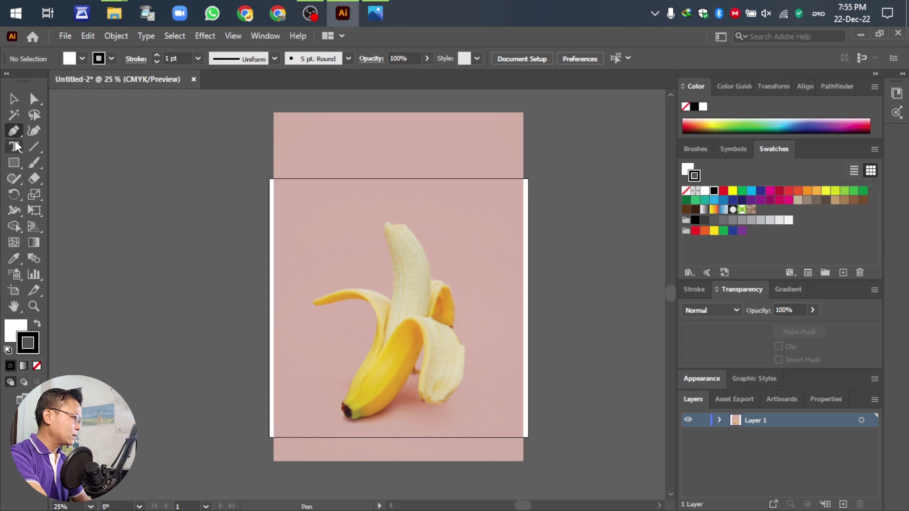
pyautogui.click(274, 341)
pyautogui.moveTo(327, 275); pyautogui.dragTo(358, 306)
pyautogui.moveTo(383, 354); pyautogui.dragTo(308, 313)
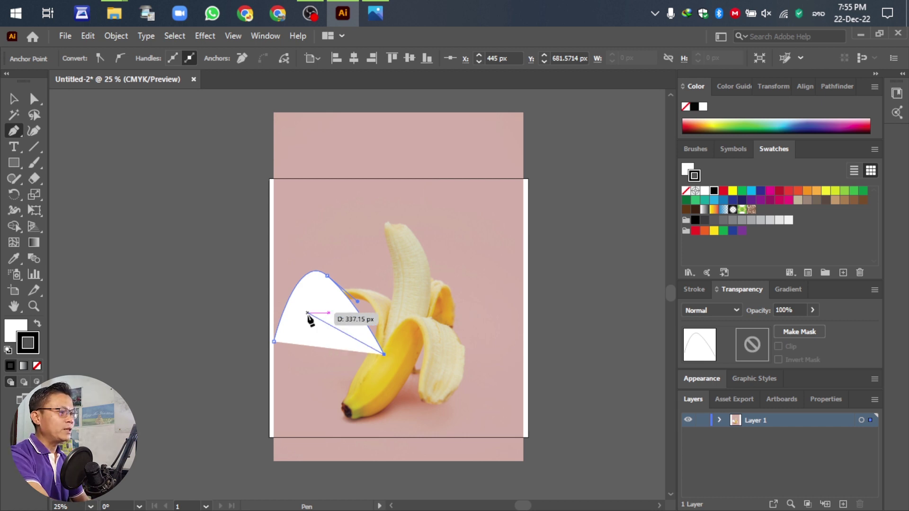
pyautogui.moveTo(308, 313); pyautogui.dragTo(308, 314)
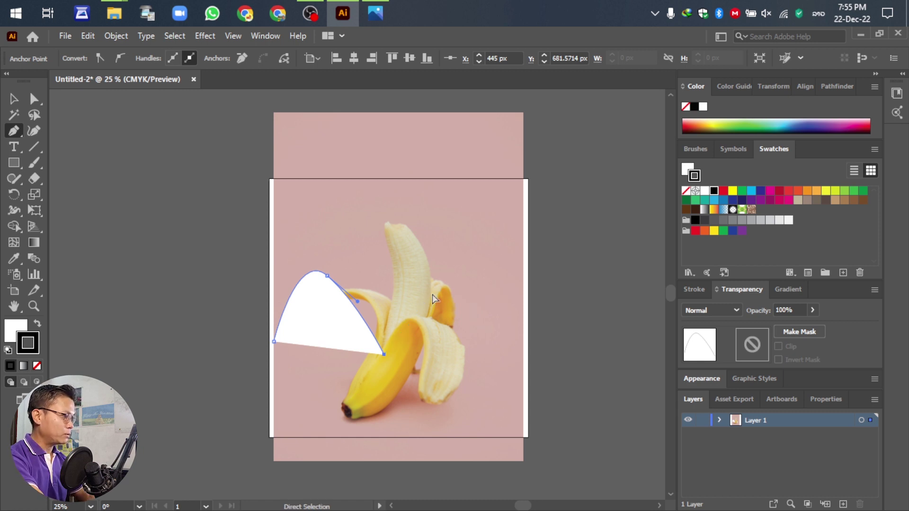
# Step: Undo the white-filled test path point by point
pyautogui.hotkey('ctrl', 'z')
pyautogui.hotkey('ctrl', 'z')
pyautogui.hotkey('ctrl', 'z')
pyautogui.hotkey('ctrl', 'z')
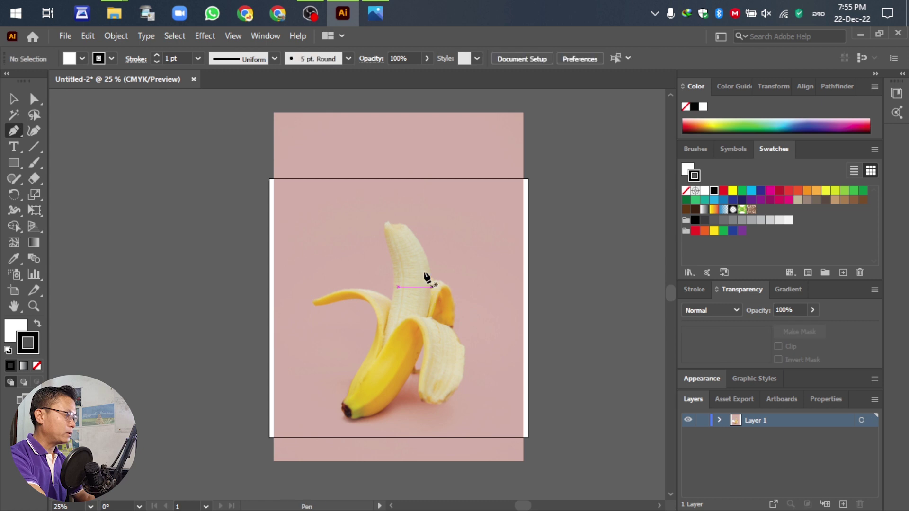
# Step: Set the fill for new Pen paths to None
pyautogui.click(82, 58)
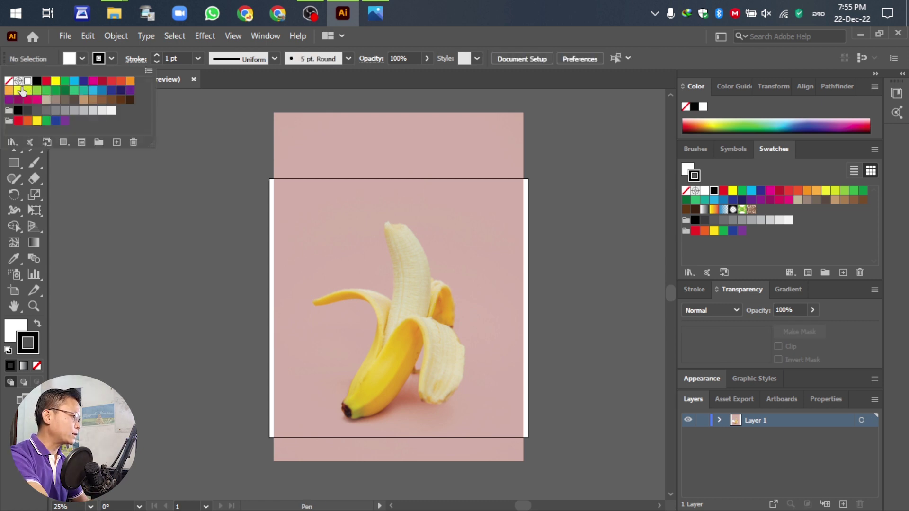
pyautogui.click(9, 81)
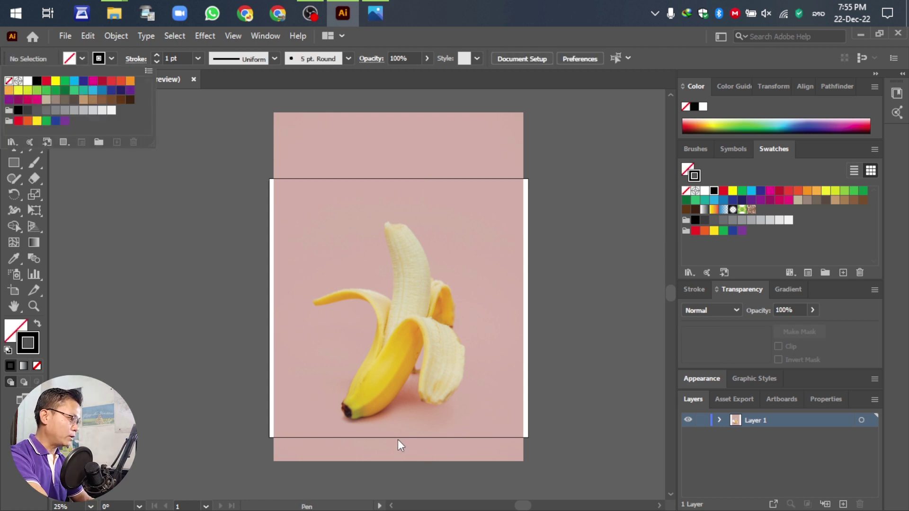
# Step: Start a Pen path at the upper edge of the banana's dark stem end and trace the body's left edge up towards the left peel
pyautogui.click(160, 394)
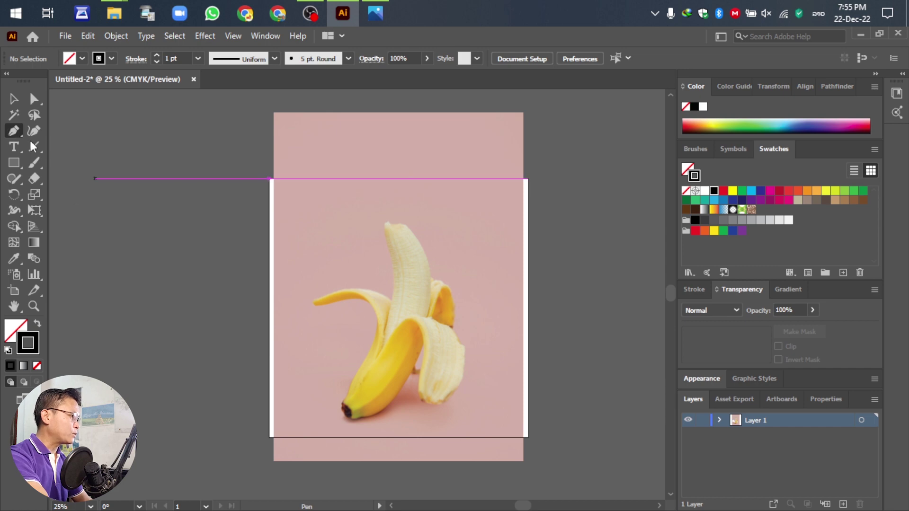
pyautogui.scroll(3, 302, 466)
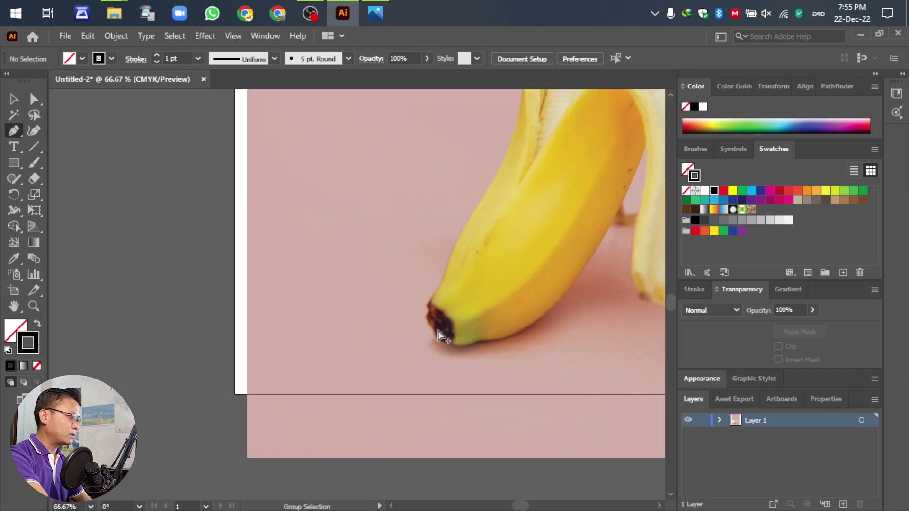
pyautogui.scroll(1, 428, 278)
pyautogui.scroll(-1, 412, 183)
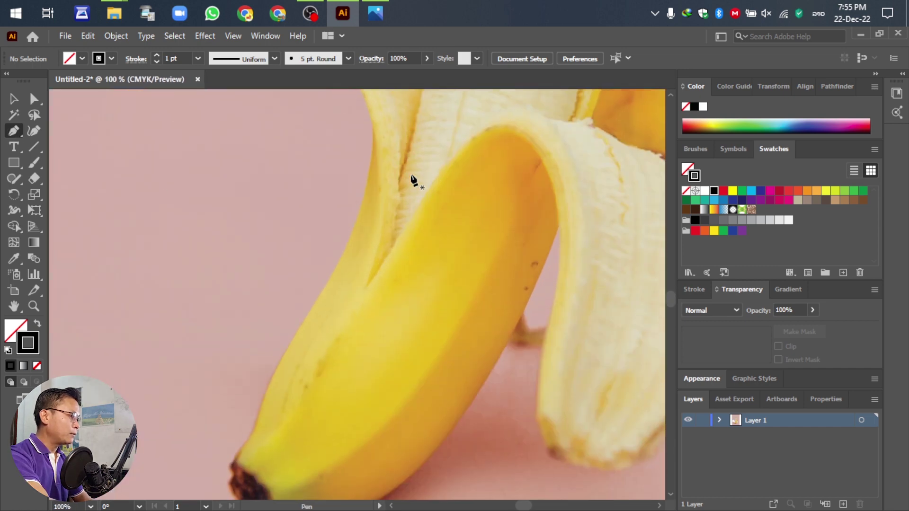
pyautogui.scroll(-2, 268, 430)
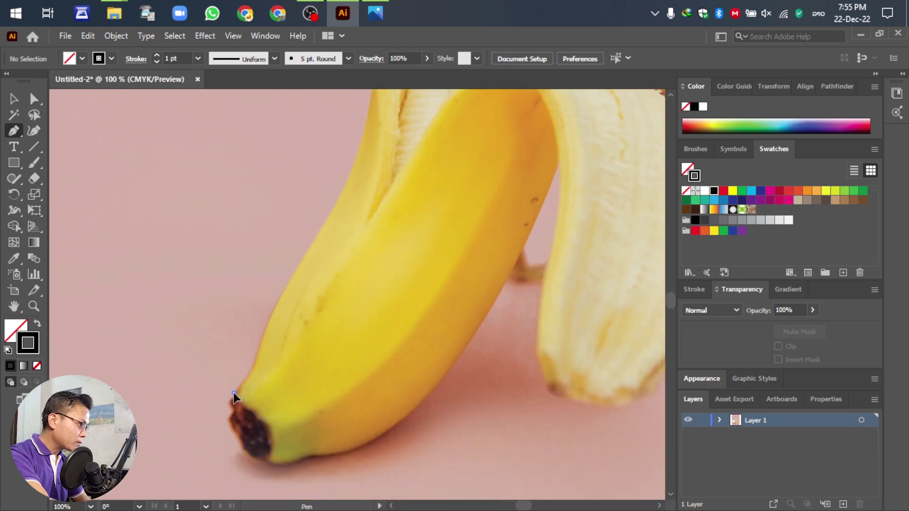
pyautogui.click(233, 392)
pyautogui.click(252, 370)
pyautogui.moveTo(255, 354); pyautogui.dragTo(282, 296)
pyautogui.click(281, 293)
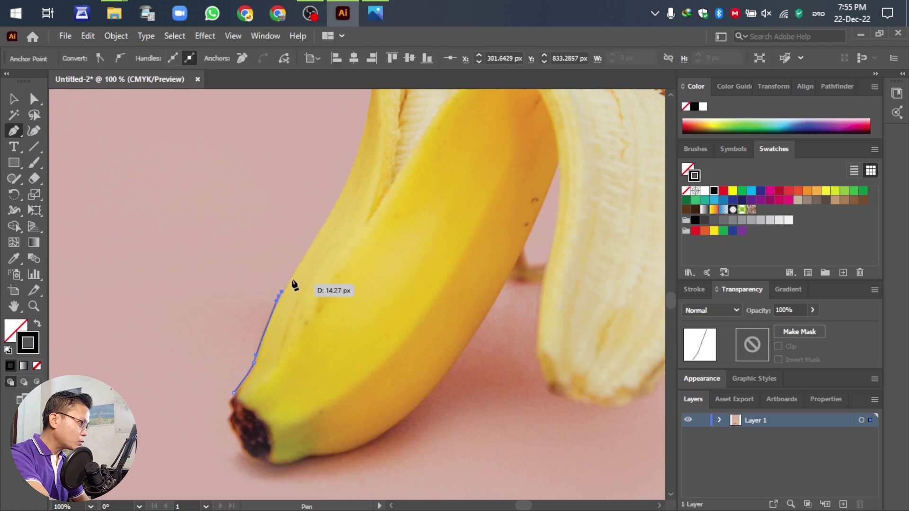
pyautogui.moveTo(335, 206); pyautogui.dragTo(341, 199)
pyautogui.scroll(2, 345, 203)
pyautogui.scroll(1, 374, 269)
pyautogui.moveTo(366, 268); pyautogui.dragTo(375, 243)
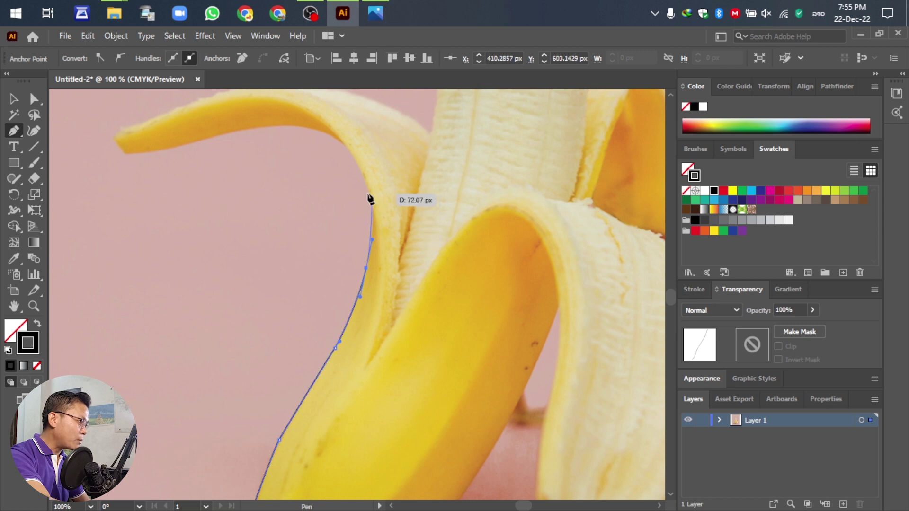
# Step: Continue the Pen path along the underside of the left peel out to its tip
pyautogui.click(370, 187)
pyautogui.moveTo(339, 137); pyautogui.dragTo(331, 133)
pyautogui.moveTo(250, 129); pyautogui.dragTo(196, 145)
pyautogui.click(162, 153)
pyautogui.click(123, 155)
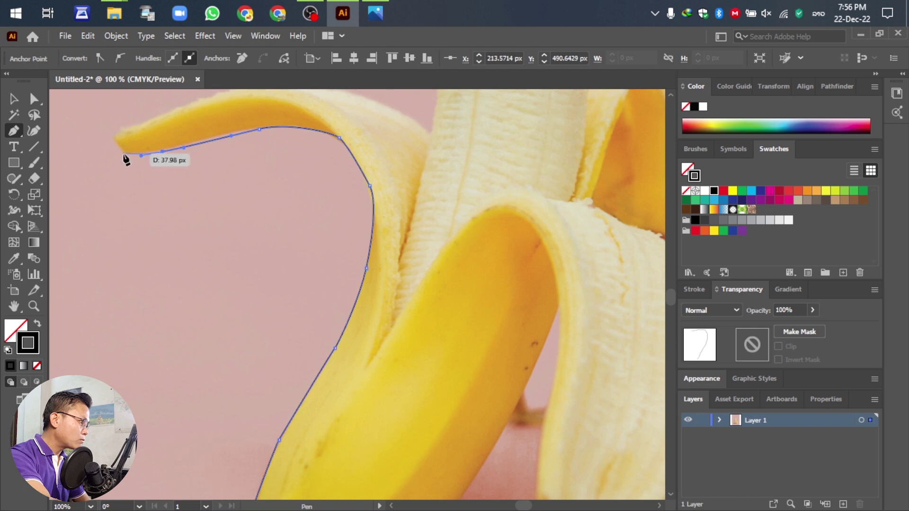
# Step: Trace around the left peel's tip and back along its upper edge to the peeled flesh
pyautogui.scroll(5, 126, 158)
pyautogui.click(115, 233)
pyautogui.click(126, 222)
pyautogui.click(205, 194)
pyautogui.click(271, 181)
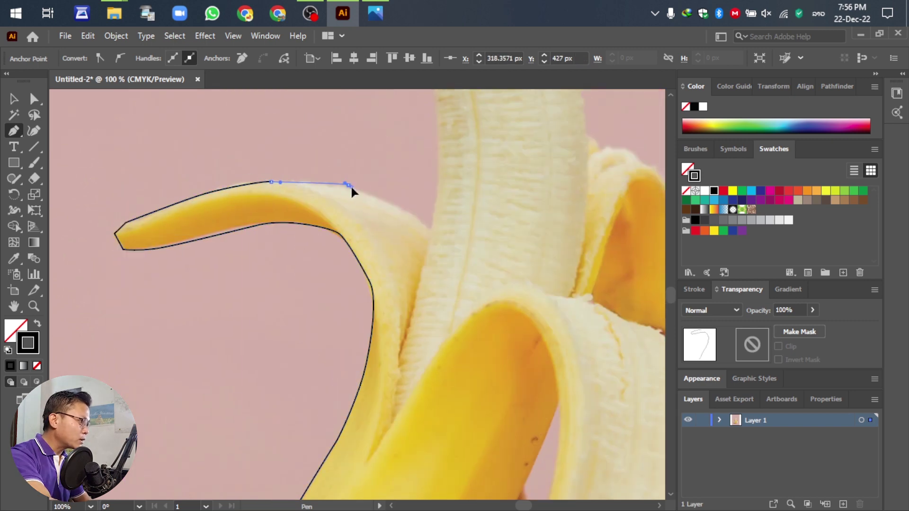
pyautogui.click(347, 188)
pyautogui.click(383, 199)
pyautogui.click(414, 210)
pyautogui.click(421, 218)
# Step: Extend the path up the left edge of the peeled flesh and across its top end
pyautogui.click(438, 139)
pyautogui.scroll(10, 426, 189)
pyautogui.click(415, 232)
pyautogui.click(400, 146)
pyautogui.click(416, 134)
pyautogui.click(430, 146)
pyautogui.click(456, 148)
pyautogui.click(472, 143)
# Step: Trace the right edge of the peeled flesh down to where it meets the rear peel
pyautogui.scroll(-2, 521, 236)
pyautogui.click(585, 294)
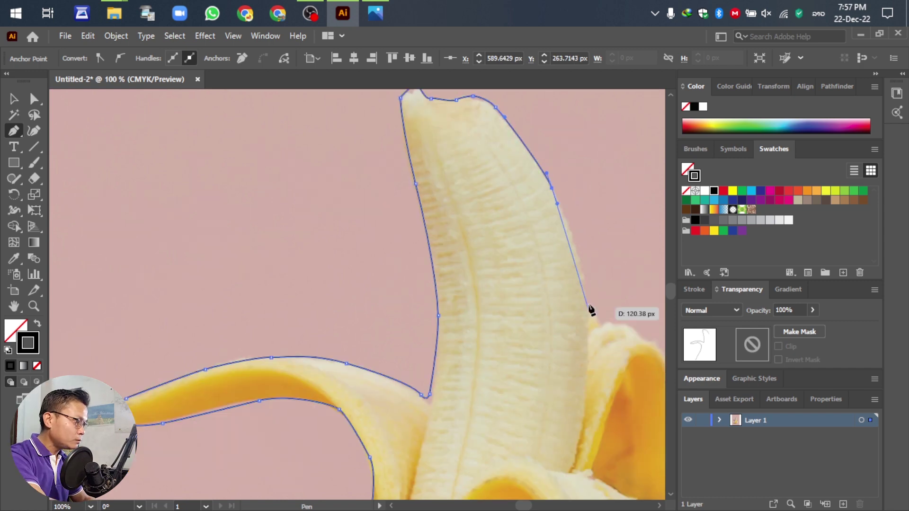
pyautogui.scroll(-4, 568, 312)
pyautogui.click(587, 265)
pyautogui.hscroll(15, 378, 265)
pyautogui.click(214, 212)
# Step: Continue the path over the rear peel and down its outer edge to the front peel
pyautogui.click(256, 227)
pyautogui.click(290, 249)
pyautogui.click(304, 325)
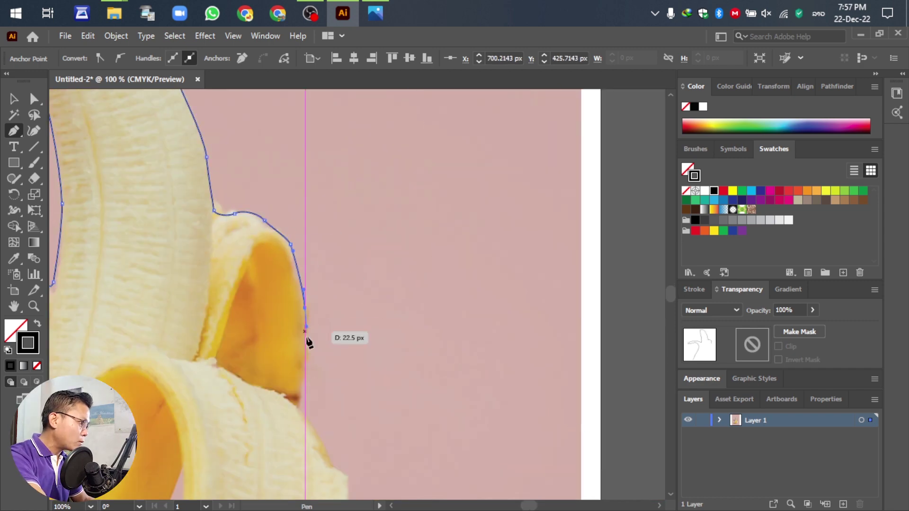
pyautogui.scroll(-3, 307, 331)
pyautogui.click(300, 204)
# Step: Trace the outer right edge of the front peel down to its lower end
pyautogui.click(321, 231)
pyautogui.click(332, 259)
pyautogui.click(347, 269)
pyautogui.click(345, 341)
pyautogui.click(340, 402)
pyautogui.click(268, 493)
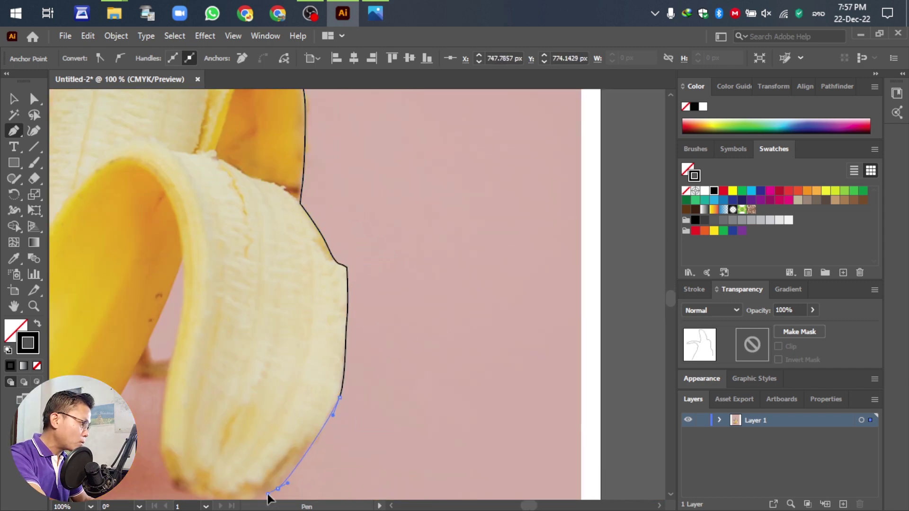
# Step: Carry the path around the front peel's lower end and up its inner left edge
pyautogui.scroll(-3, 268, 493)
pyautogui.click(178, 411)
pyautogui.click(162, 372)
pyautogui.click(166, 289)
# Step: Trace the lower right edge of the banana's body down to the underside of the stem end
pyautogui.scroll(-3, 332, 283)
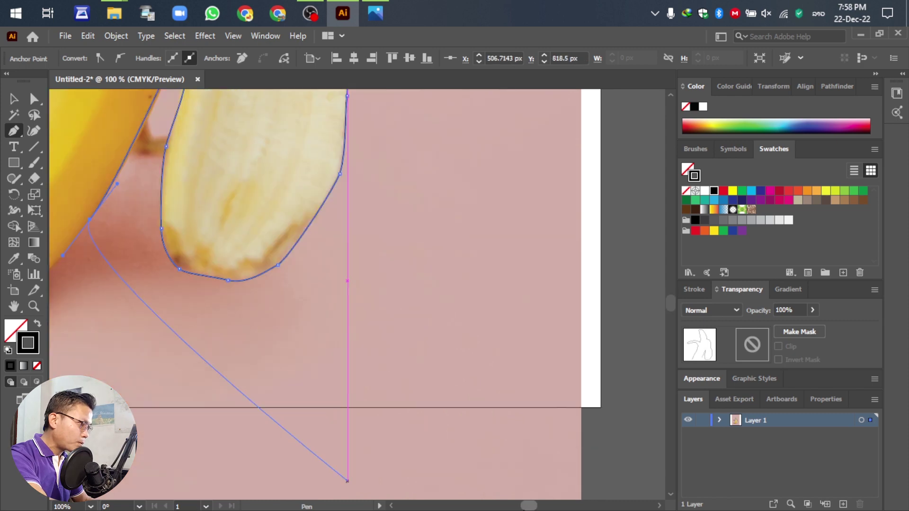
pyautogui.hscroll(-10, 331, 284)
pyautogui.click(367, 330)
pyautogui.click(326, 341)
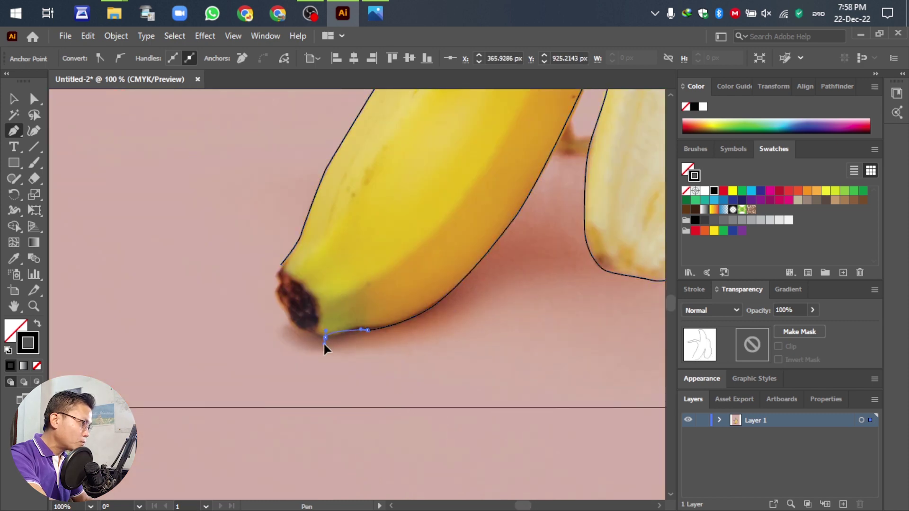
# Step: Trace around the dark stem end and close the banana outline at its starting point
pyautogui.click(293, 326)
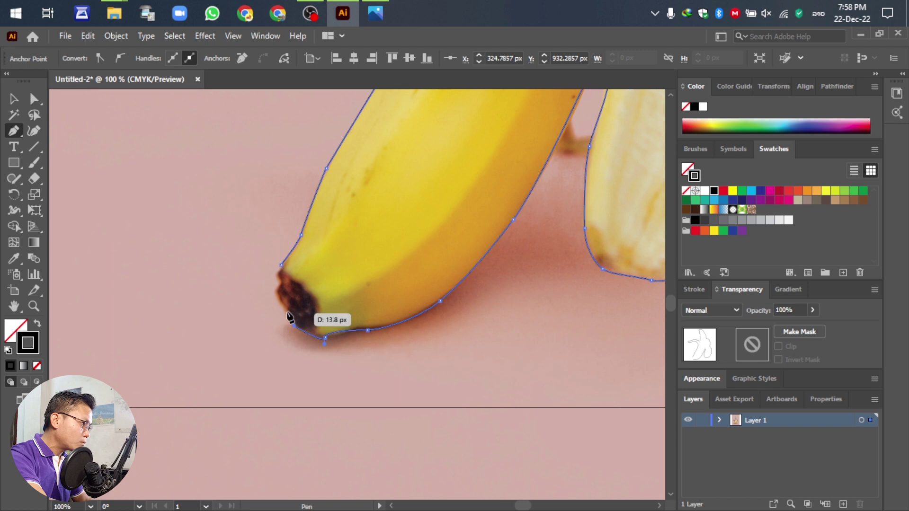
pyautogui.click(275, 300)
pyautogui.moveTo(274, 300); pyautogui.dragTo(281, 272)
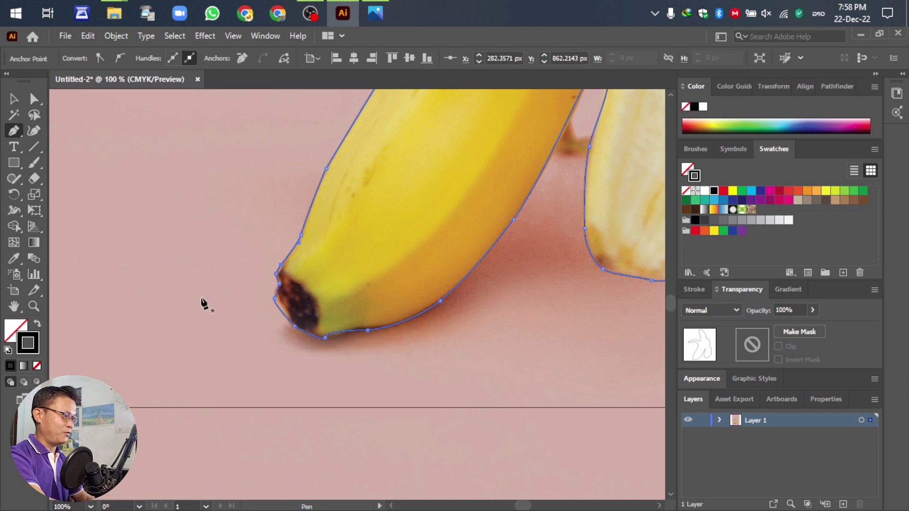
# Step: With the Direct Selection tool, adjust the anchor points and handles beneath the stem end to smooth the outline's lower curve
pyautogui.scroll(4, 322, 341)
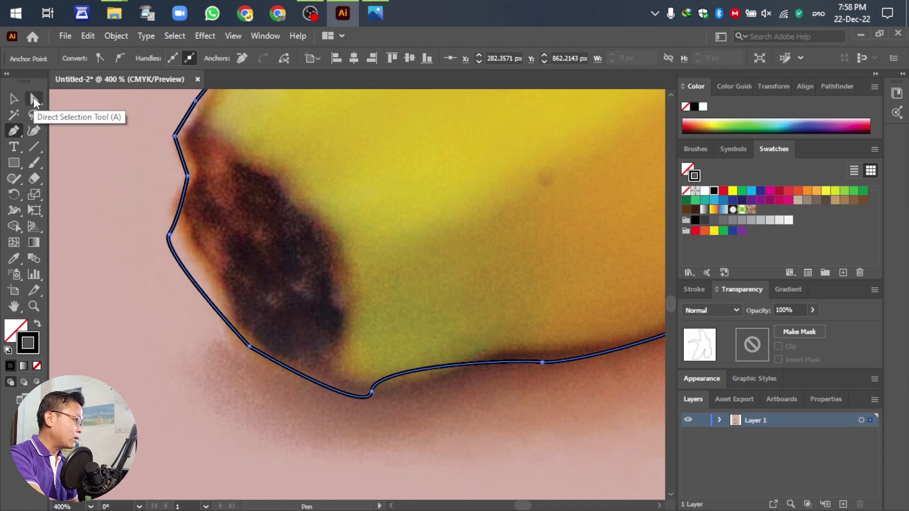
pyautogui.click(33, 98)
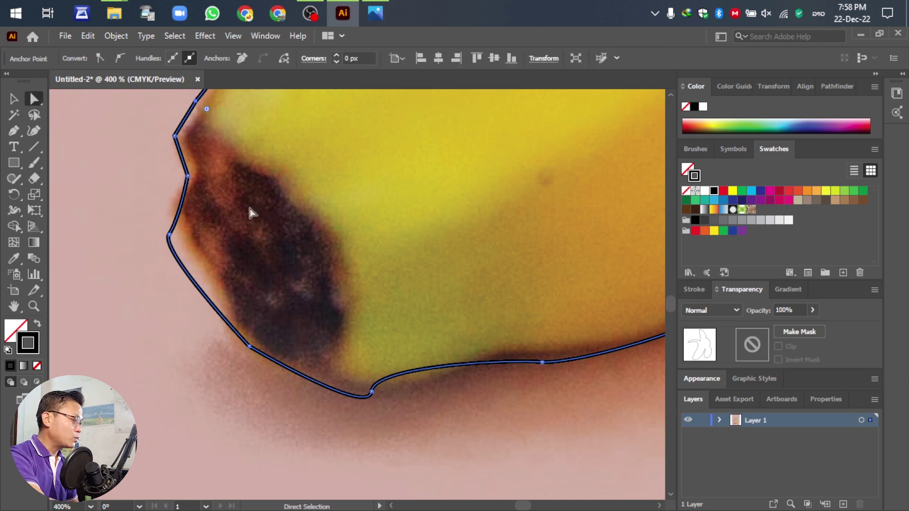
pyautogui.click(372, 392)
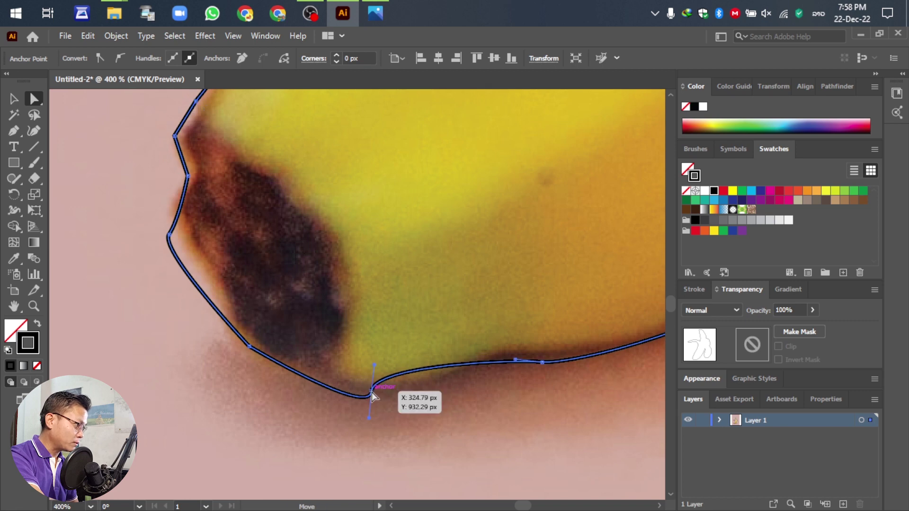
pyautogui.moveTo(374, 364); pyautogui.dragTo(387, 389)
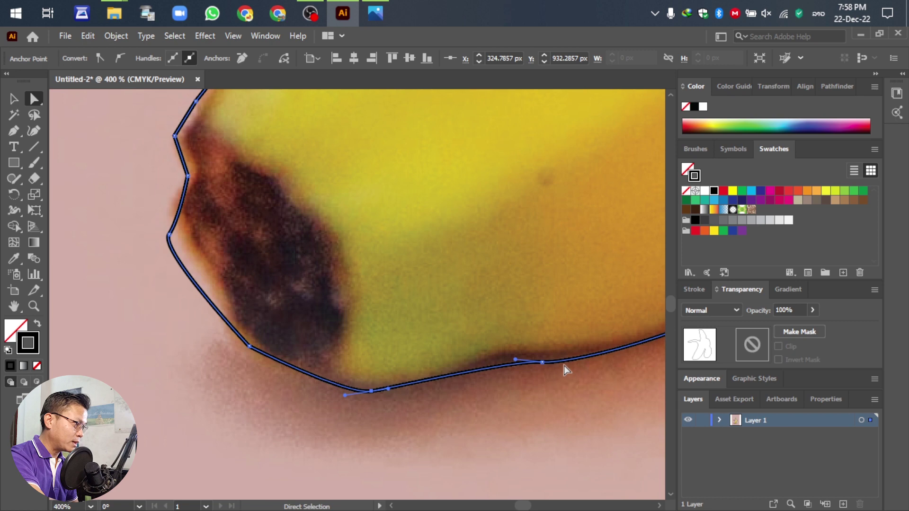
pyautogui.moveTo(544, 365); pyautogui.dragTo(576, 361)
# Step: Reshape the outline's curve on the stem's left side and move the upper corner anchor closer to the stem
pyautogui.moveTo(169, 235); pyautogui.dragTo(164, 197)
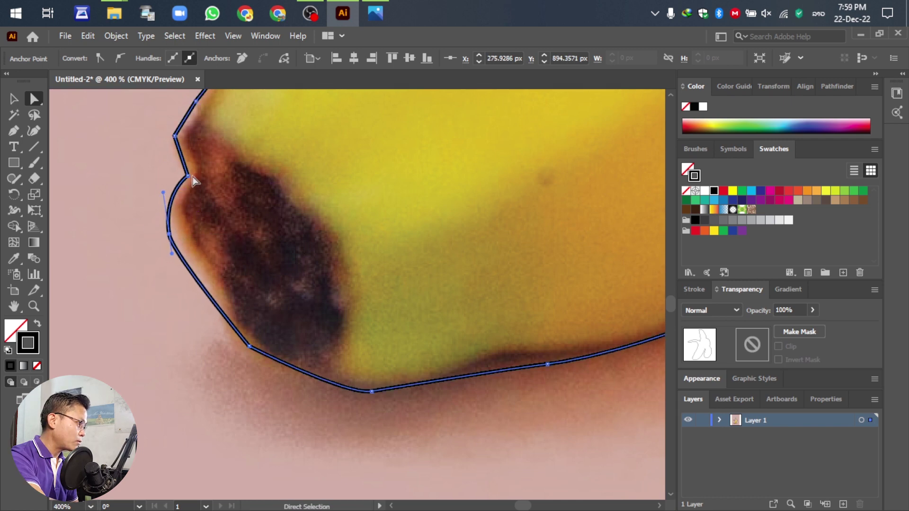
pyautogui.click(189, 176)
pyautogui.scroll(3, 189, 156)
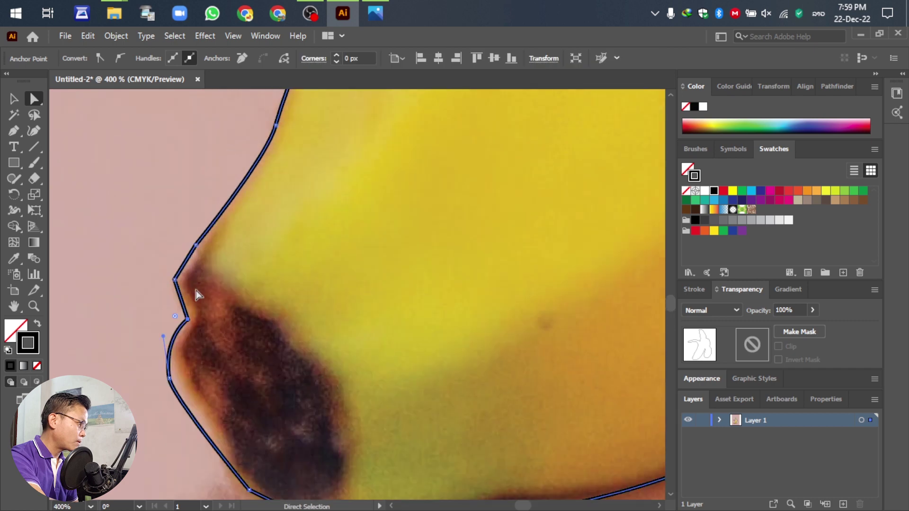
pyautogui.click(178, 281)
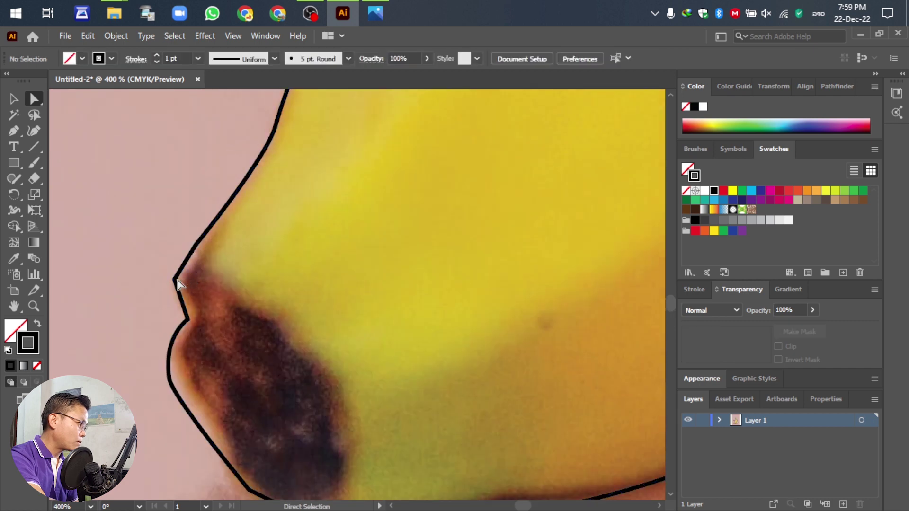
pyautogui.moveTo(175, 280); pyautogui.dragTo(183, 282)
# Step: Examine the outline along the banana's edge and check the complete closed path around the fruit
pyautogui.scroll(5, 324, 259)
pyautogui.hscroll(-2, 324, 260)
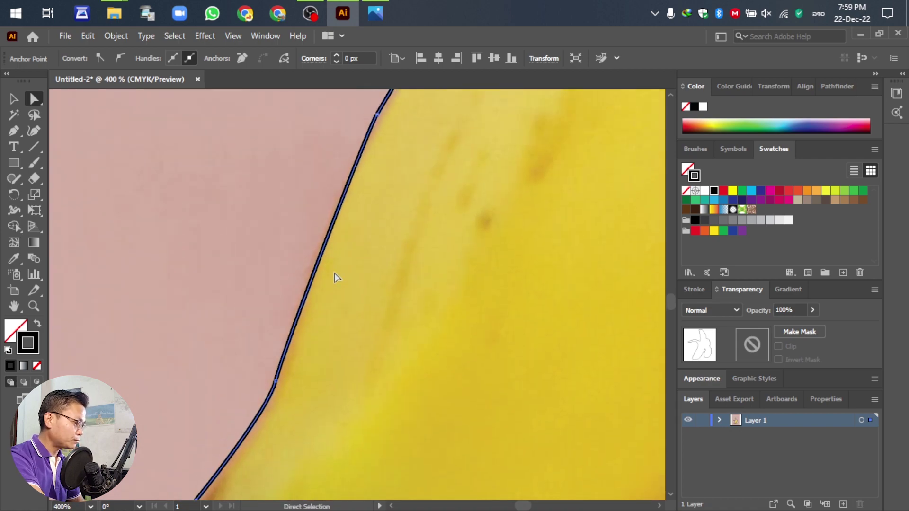
pyautogui.hotkey('ctrl', '-')
pyautogui.hotkey('ctrl', '-')
pyautogui.hotkey('ctrl', '-')
pyautogui.hotkey('ctrl', '-')
pyautogui.hotkey('ctrl', '-')
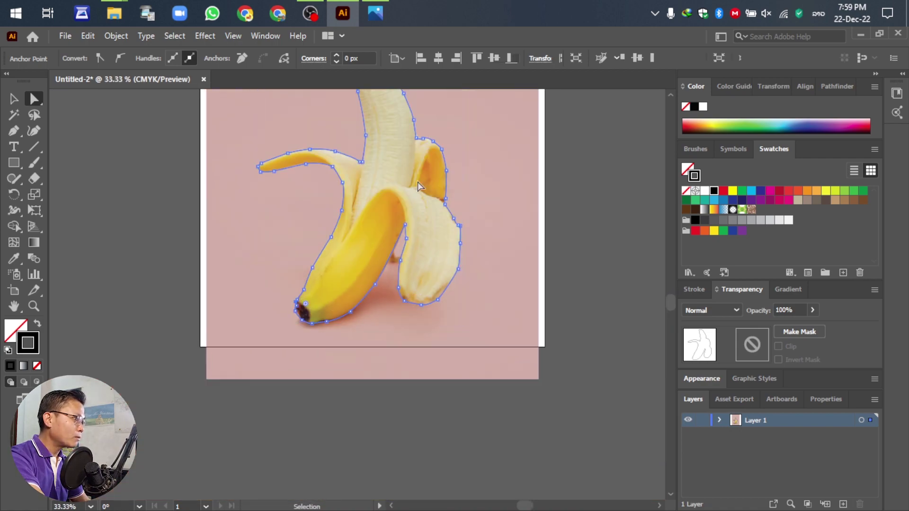
pyautogui.scroll(3, 433, 146)
pyautogui.scroll(-4, 472, 296)
pyautogui.scroll(-1, 421, 203)
pyautogui.scroll(2, 420, 202)
pyautogui.scroll(-3, 444, 306)
pyautogui.scroll(1, 450, 335)
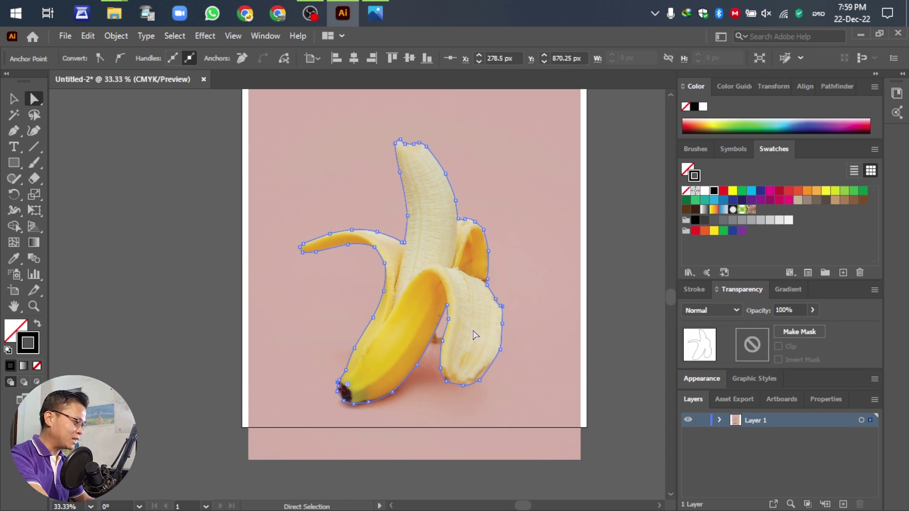
pyautogui.scroll(-4, 390, 331)
pyautogui.scroll(2, 395, 330)
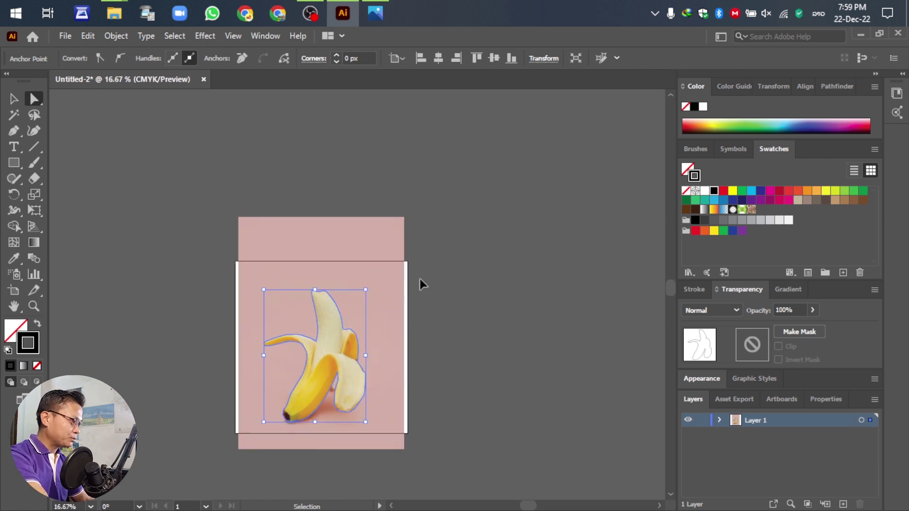
pyautogui.scroll(-1, 421, 282)
pyautogui.scroll(1, 355, 366)
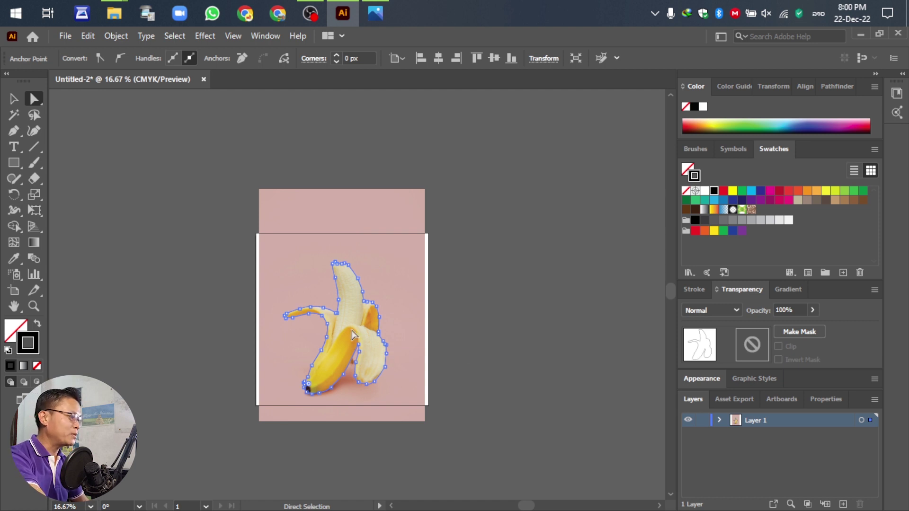
# Step: Unlock all locked artwork so the banana photo can be selected
pyautogui.press('ctrl')
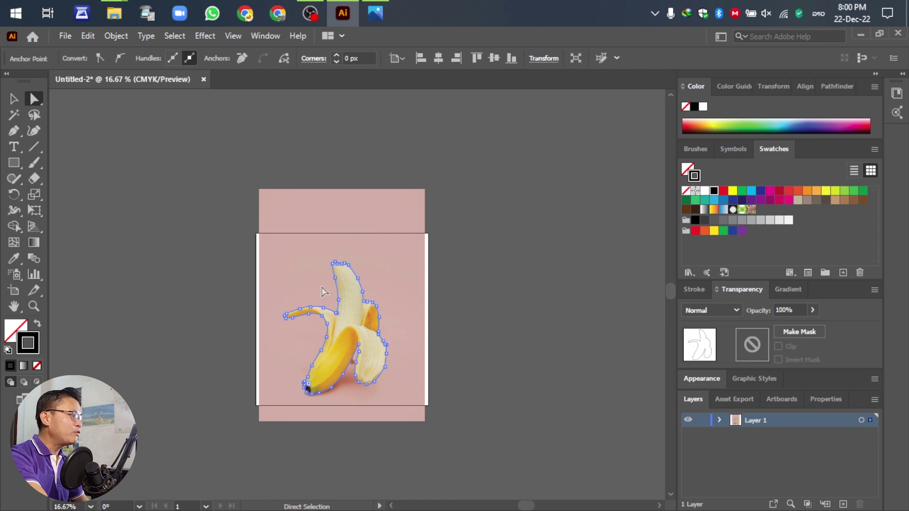
pyautogui.click(321, 259)
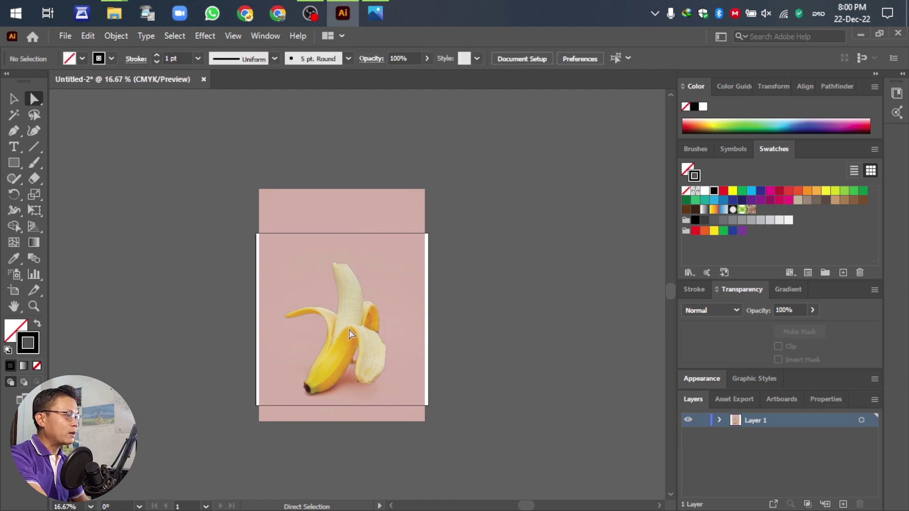
pyautogui.hotkey('ctrl', 'a')
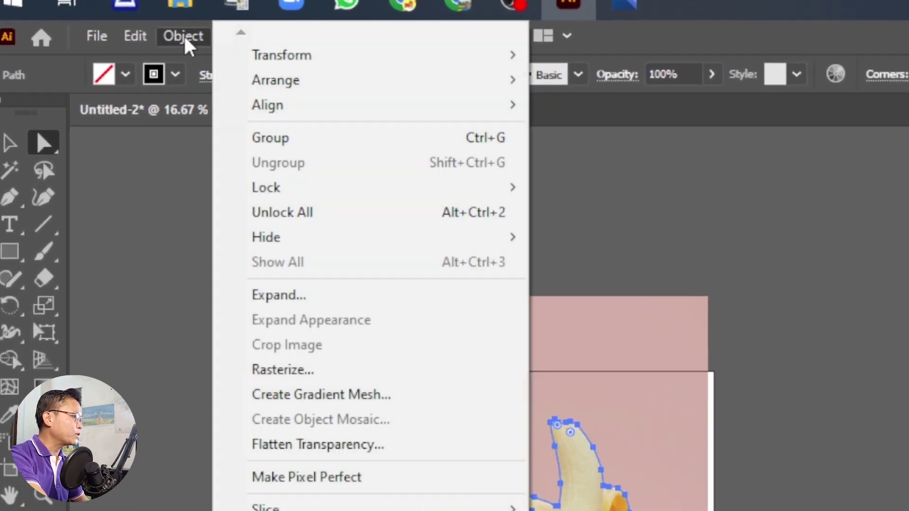
pyautogui.click(116, 36)
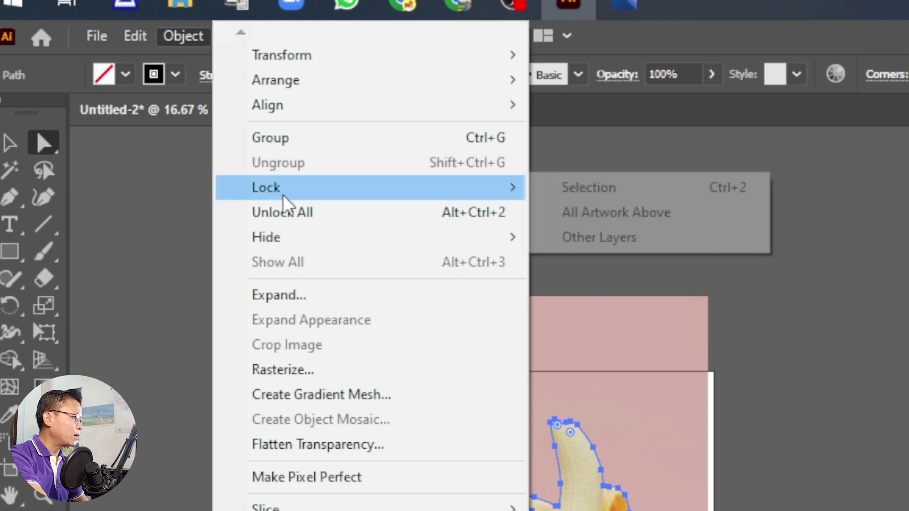
pyautogui.click(286, 211)
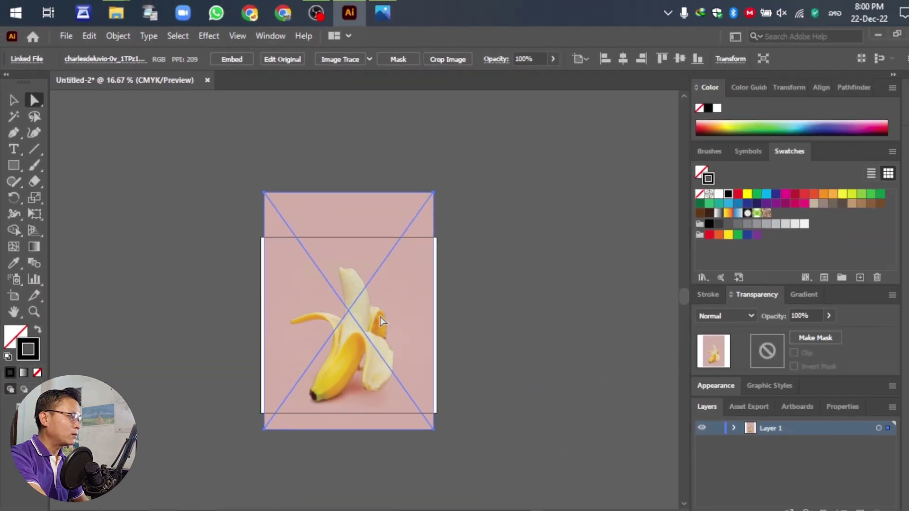
# Step: Select the banana photo and the traced outline together
pyautogui.click(489, 397)
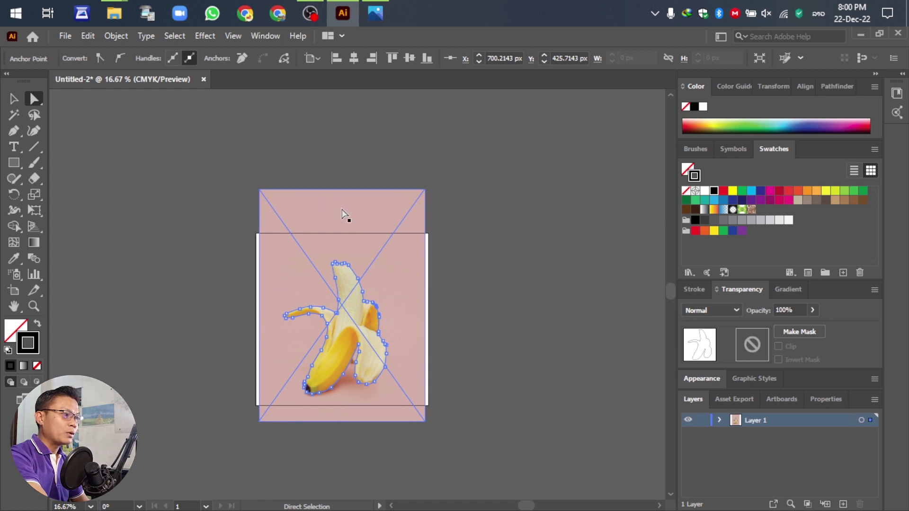
pyautogui.moveTo(245, 143); pyautogui.dragTo(433, 419)
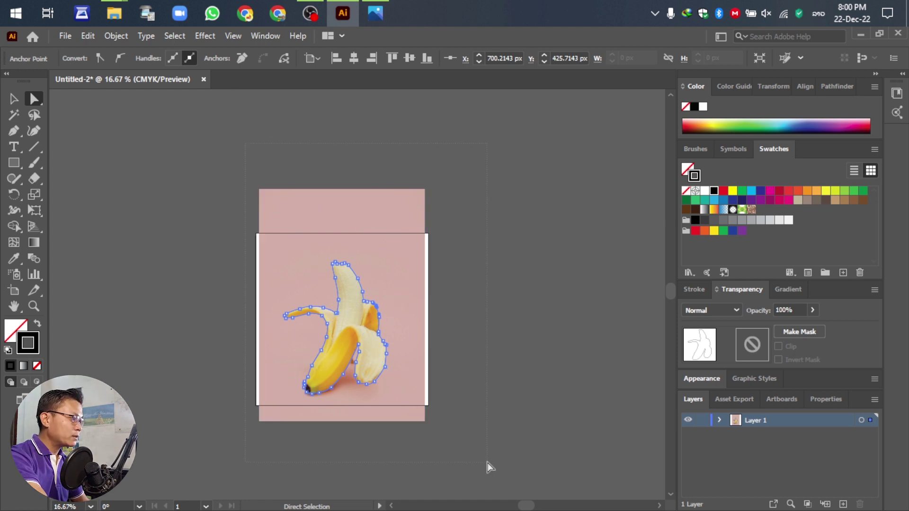
pyautogui.moveTo(487, 462); pyautogui.dragTo(487, 460)
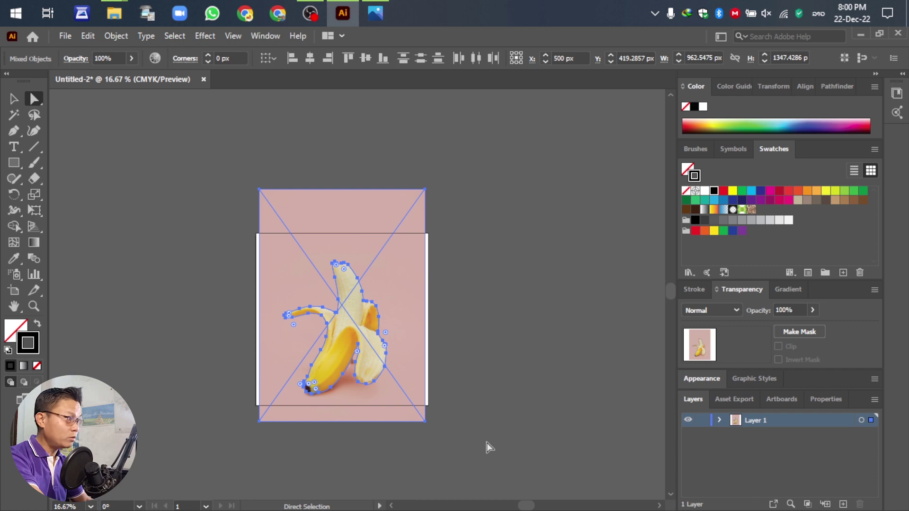
# Step: Make a clipping mask from the traced outline and the banana photo
pyautogui.click(117, 37)
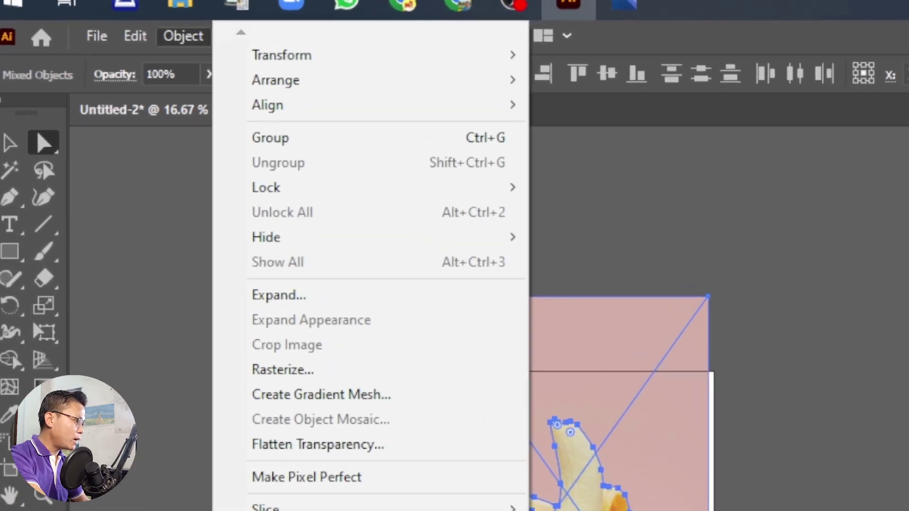
pyautogui.moveTo(312, 492)
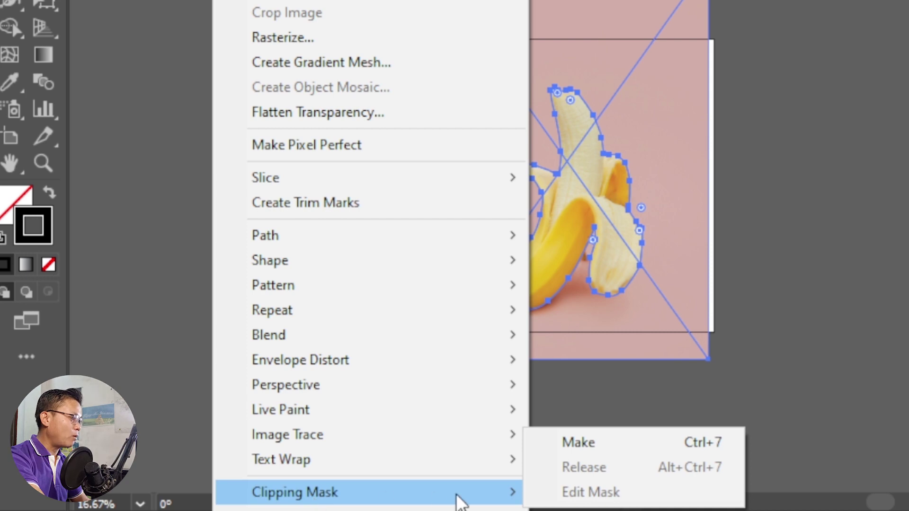
pyautogui.click(618, 441)
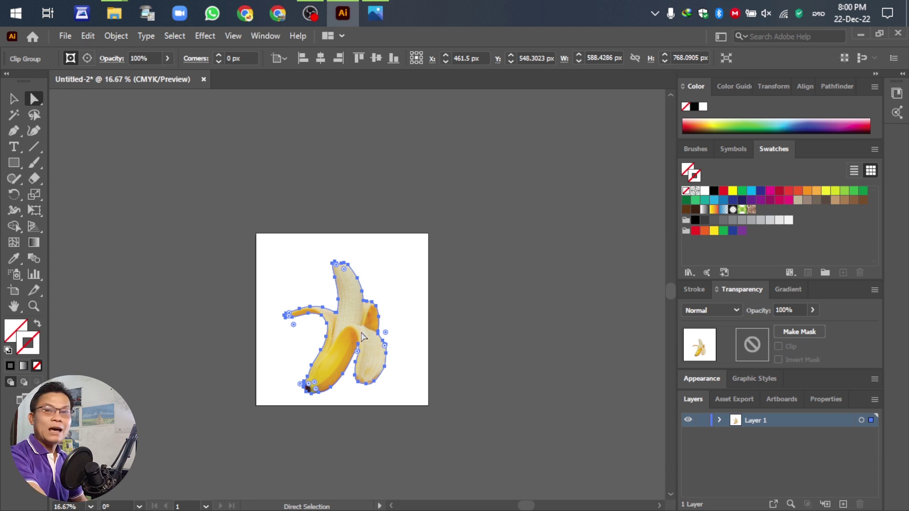
# Step: Duplicate the clipped banana onto the empty canvas on the right side of the artboard
pyautogui.click(13, 99)
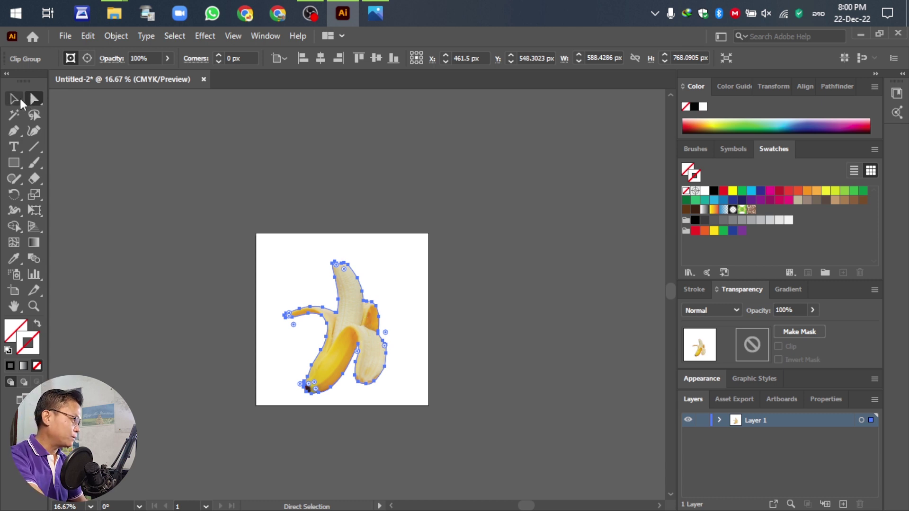
pyautogui.moveTo(343, 345); pyautogui.dragTo(529, 341)
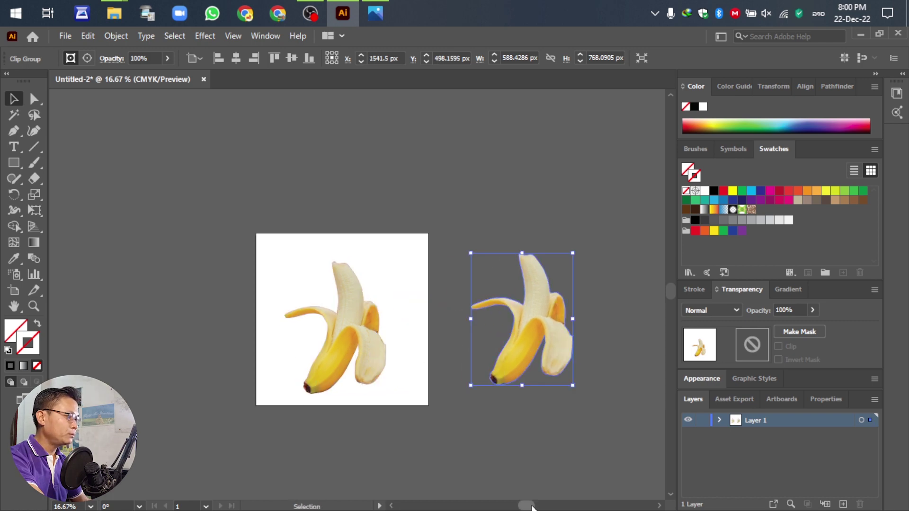
pyautogui.moveTo(528, 506); pyautogui.dragTo(543, 507)
pyautogui.scroll(2, 502, 391)
pyautogui.scroll(-2, 502, 391)
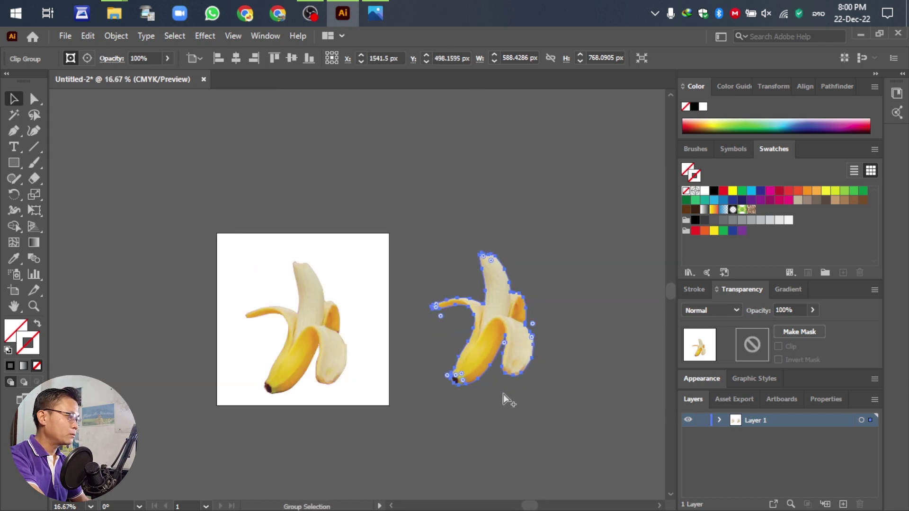
# Step: Move the banana copy slightly down and closer to the artboard and enlarge it proportionally to about 729 × 952 px
pyautogui.scroll(1, 504, 395)
pyautogui.press('v')
pyautogui.scroll(1, 523, 410)
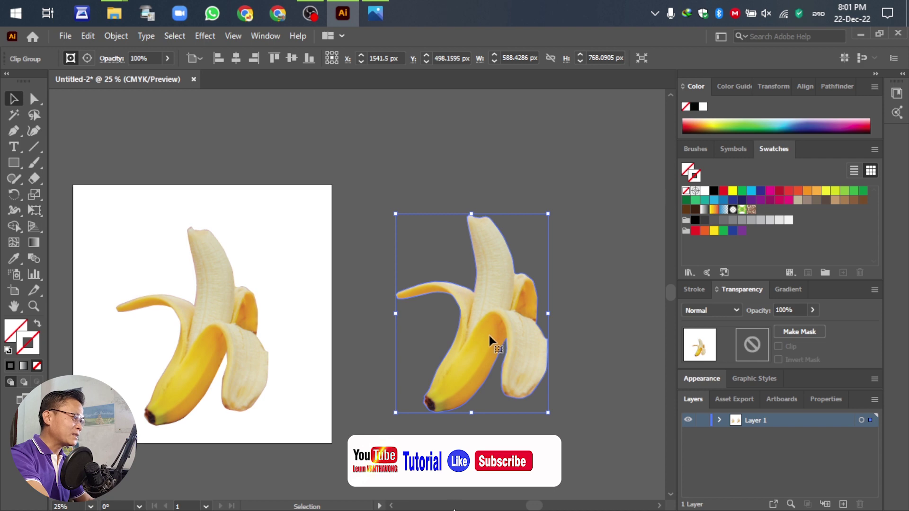
pyautogui.moveTo(490, 337); pyautogui.dragTo(458, 354)
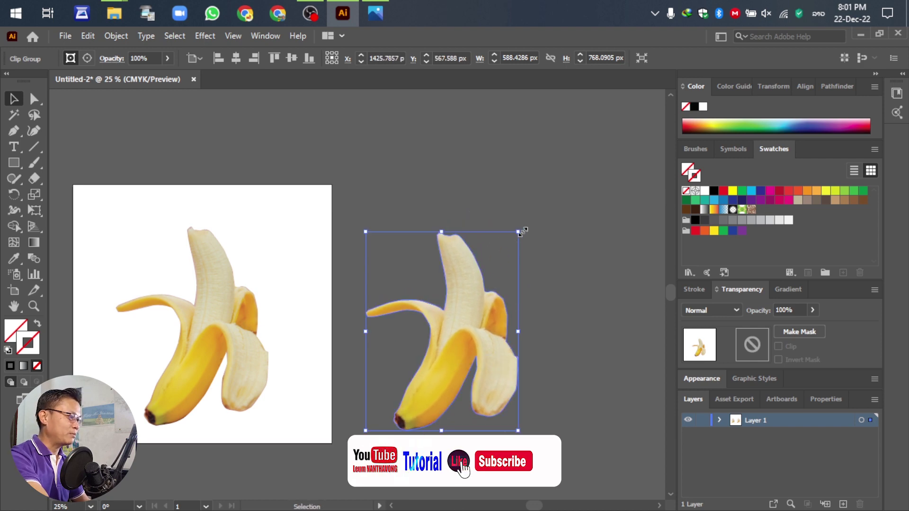
pyautogui.moveTo(524, 230); pyautogui.dragTo(574, 194)
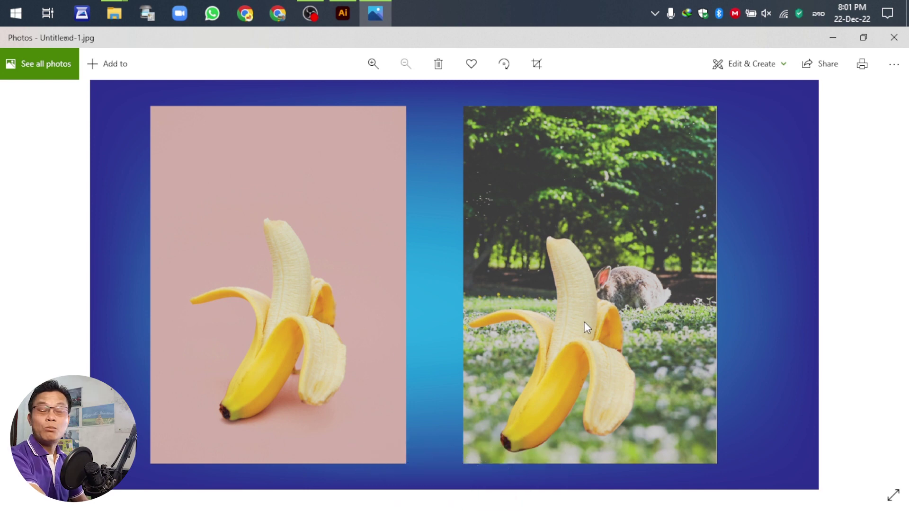
# Step: Switch from the reference image in Photos back to Illustrator
pyautogui.click(343, 14)
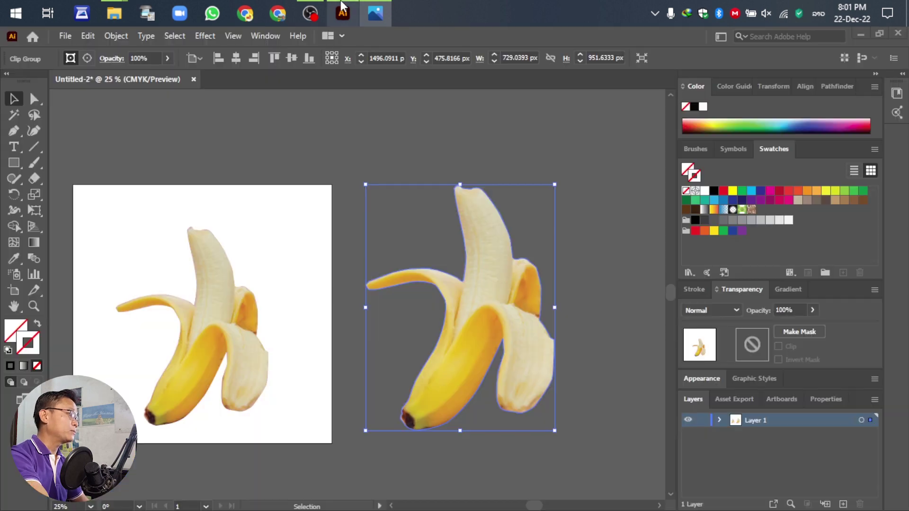
pyautogui.click(65, 35)
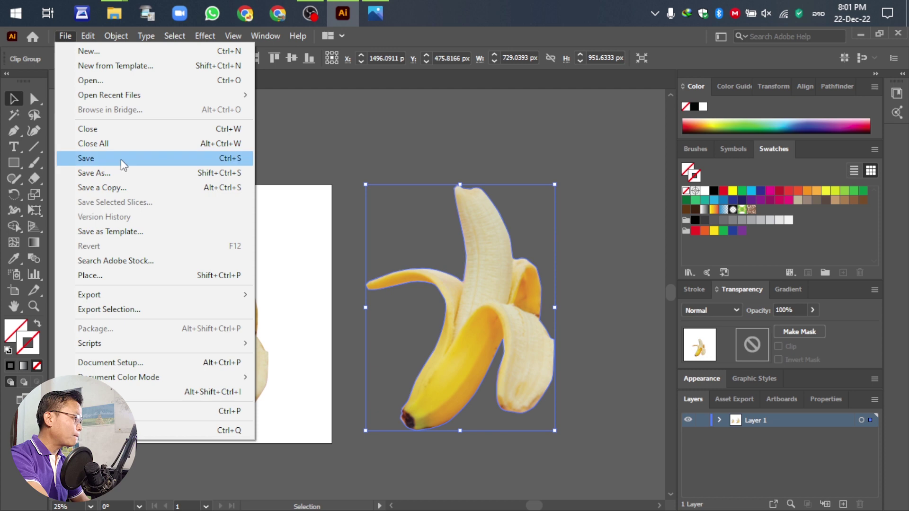
pyautogui.click(443, 225)
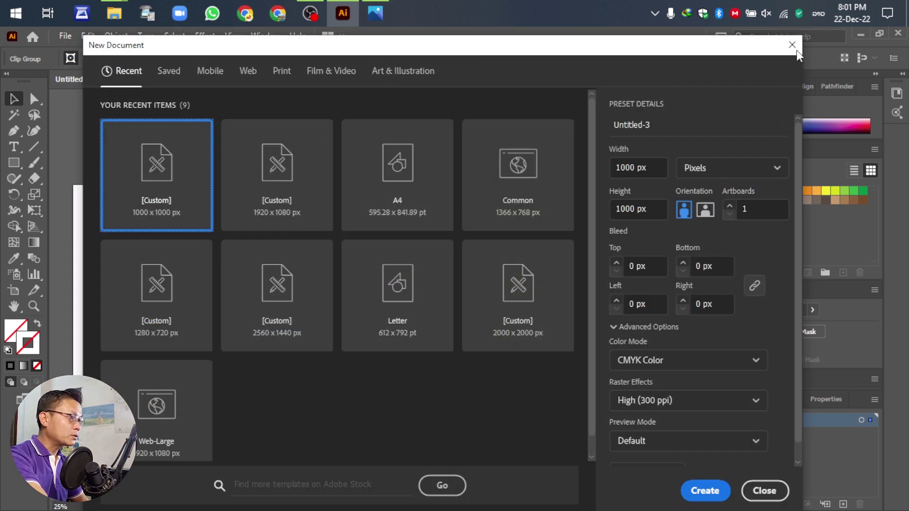
pyautogui.press('Escape')
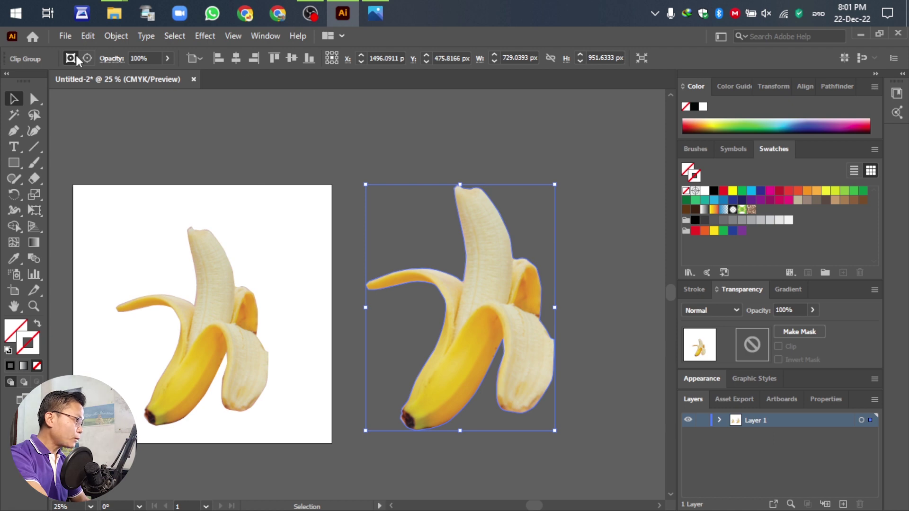
# Step: Create a new Letter document measuring 612 × 792 pt in CMYK Color at 300 ppi
pyautogui.click(65, 37)
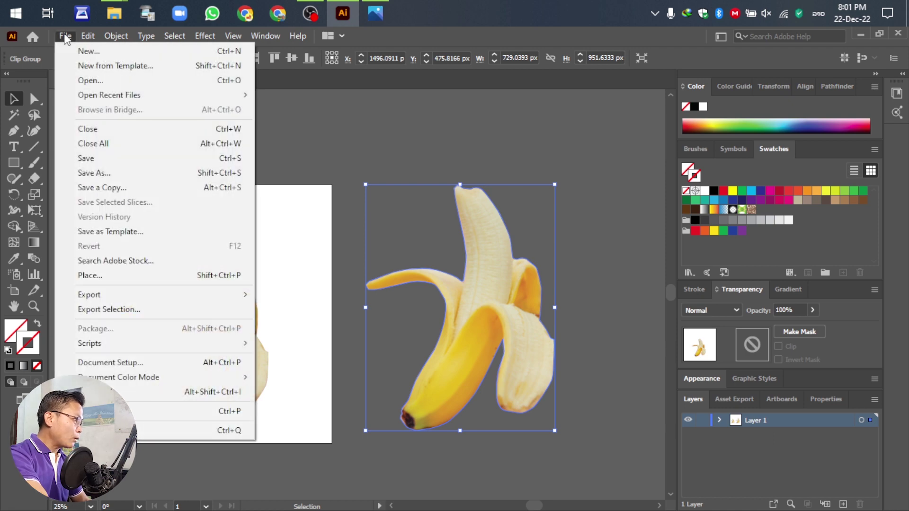
pyautogui.click(93, 54)
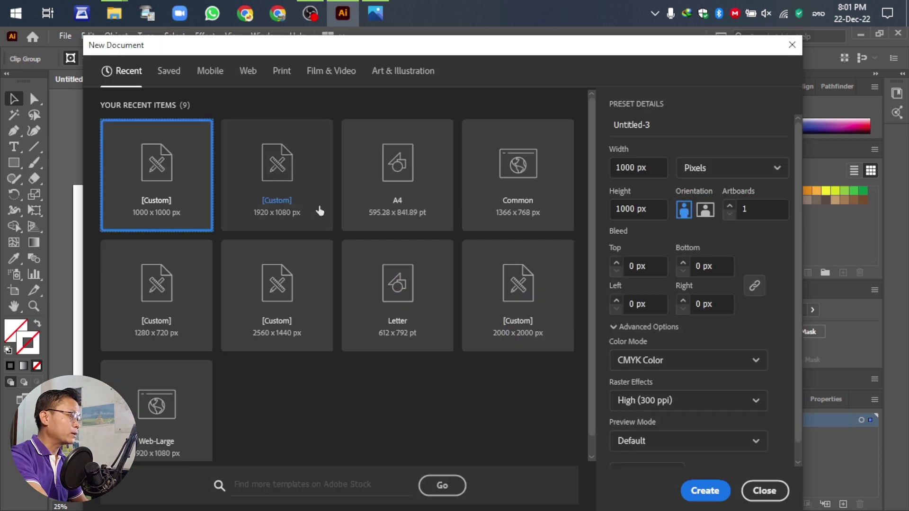
pyautogui.click(408, 308)
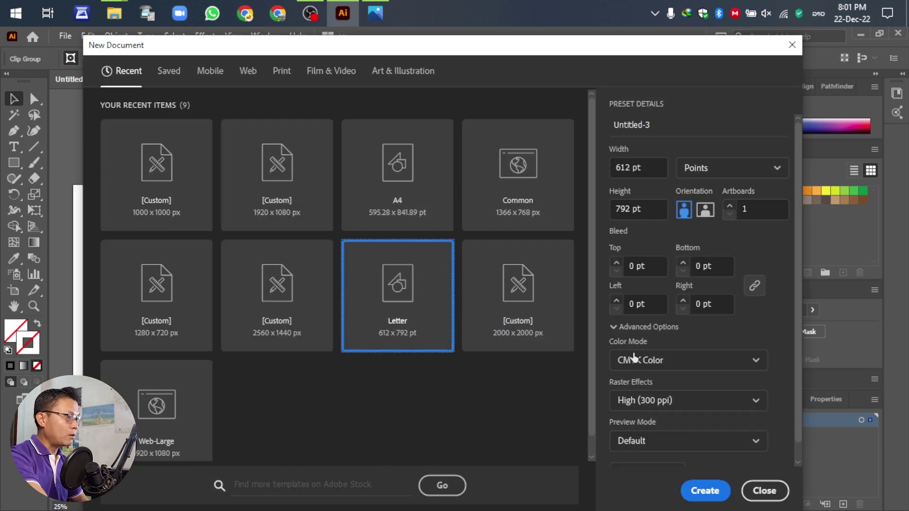
pyautogui.click(704, 490)
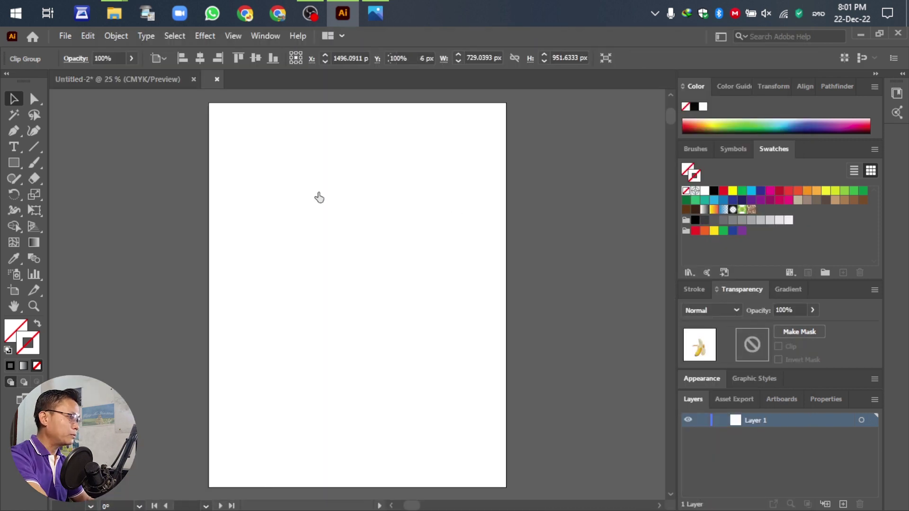
# Step: Place the image luca-iaconelli-6lupQ3-UfI4-unsplash.jpg as a linked file on the artboard
pyautogui.click(63, 37)
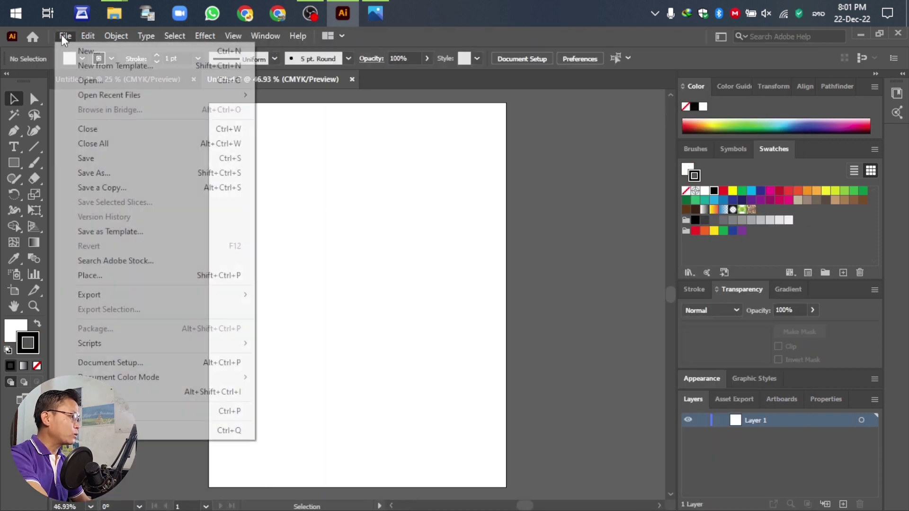
pyautogui.click(98, 275)
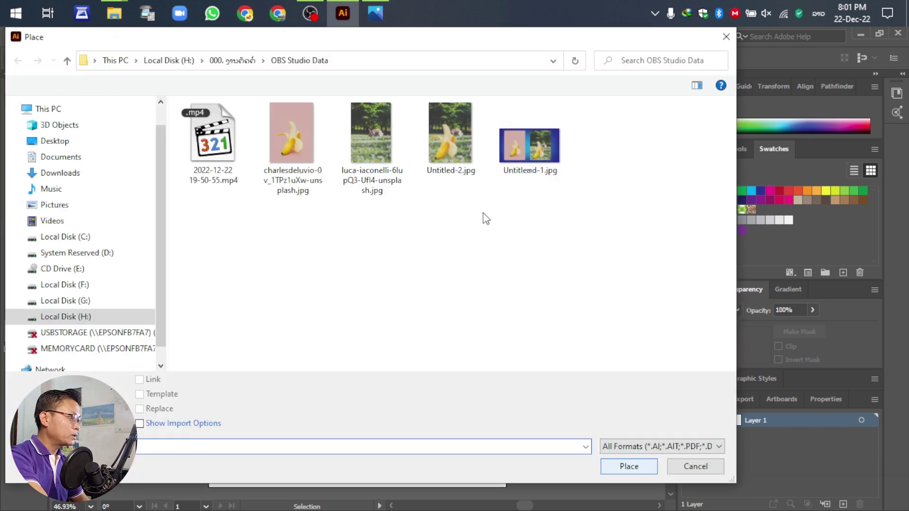
pyautogui.click(381, 134)
pyautogui.click(621, 471)
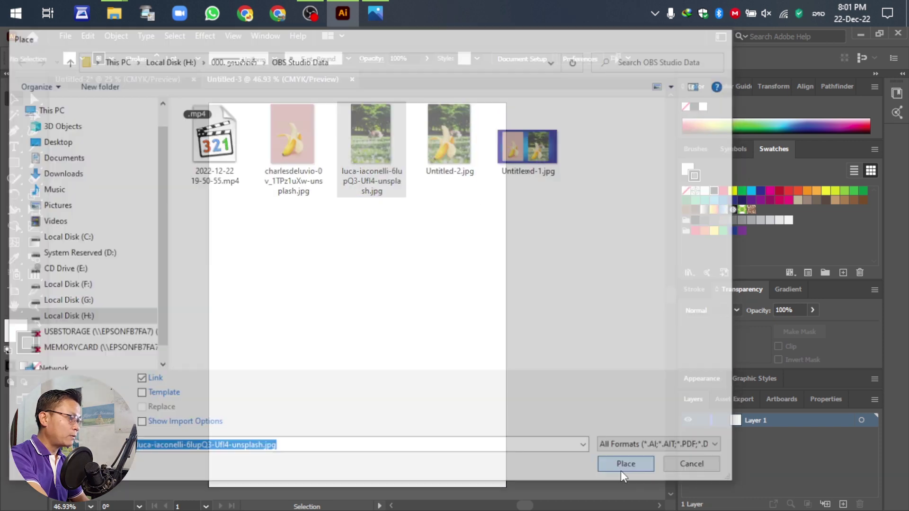
pyautogui.click(249, 264)
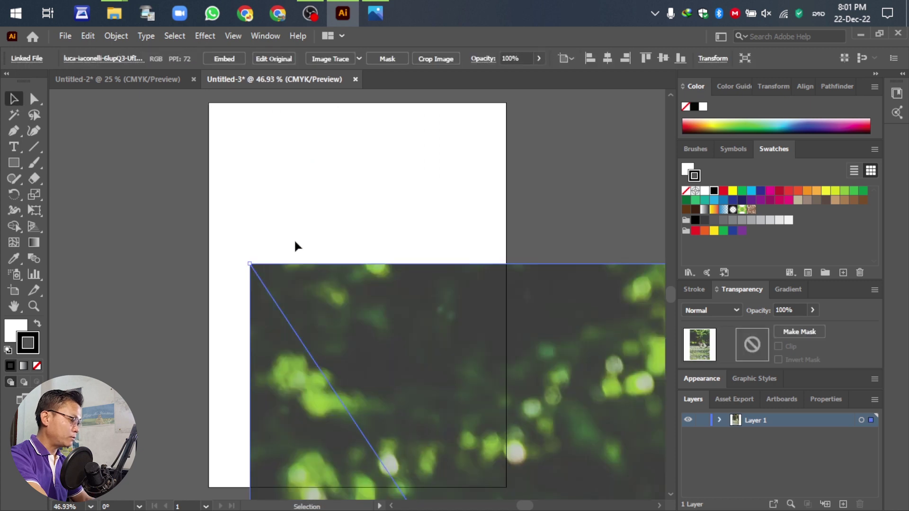
# Step: Scale down and position the rabbit photo so it covers the whole artboard, and deselect it
pyautogui.scroll(-3, 293, 238)
pyautogui.moveTo(302, 242); pyautogui.dragTo(448, 361)
pyautogui.moveTo(511, 456); pyautogui.dragTo(183, 143)
pyautogui.moveTo(126, 123); pyautogui.dragTo(341, 416)
pyautogui.moveTo(409, 478); pyautogui.dragTo(334, 223)
pyautogui.moveTo(383, 373); pyautogui.dragTo(369, 323)
pyautogui.scroll(3, 284, 238)
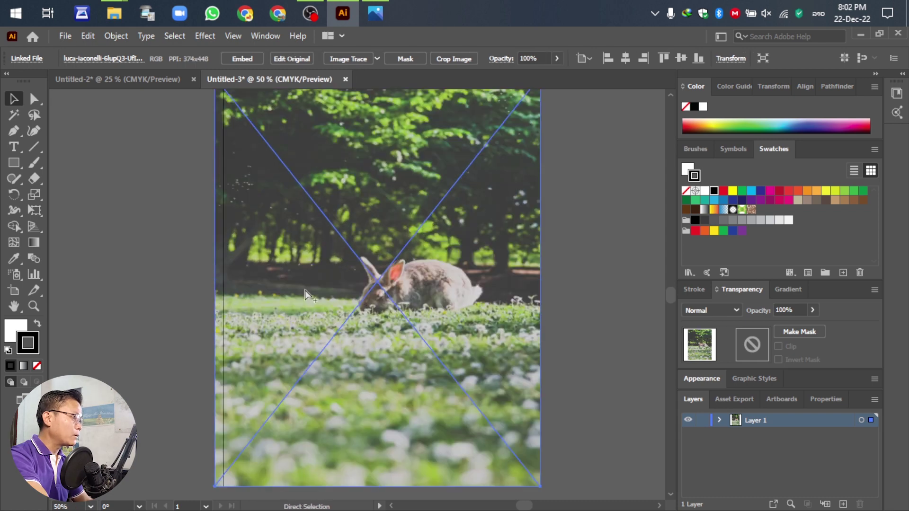
pyautogui.scroll(-1, 305, 294)
pyautogui.moveTo(252, 151)
pyautogui.mouseDown()
pyautogui.moveTo(264, 152)
pyautogui.moveTo(252, 153)
pyautogui.mouseUp()
pyautogui.click(549, 272)
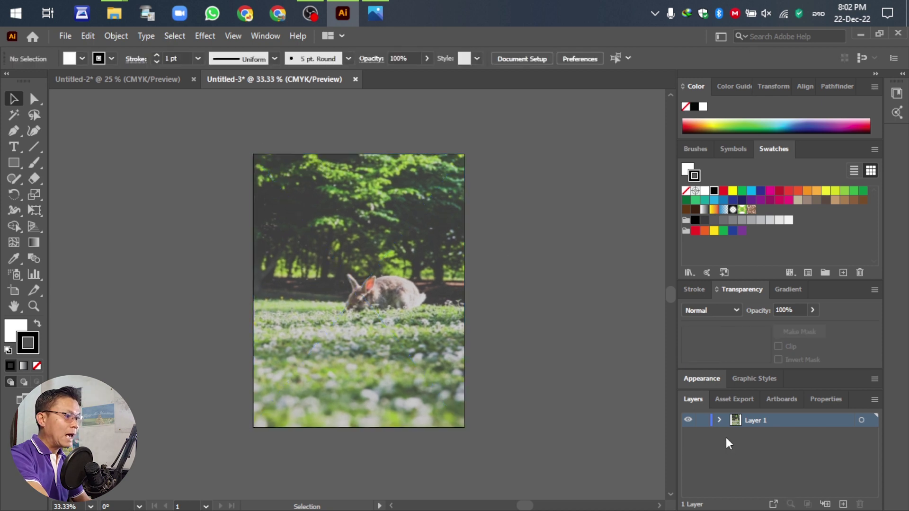
# Step: Lock Layer 1 with the rabbit photo and add a new layer above it
pyautogui.click(703, 420)
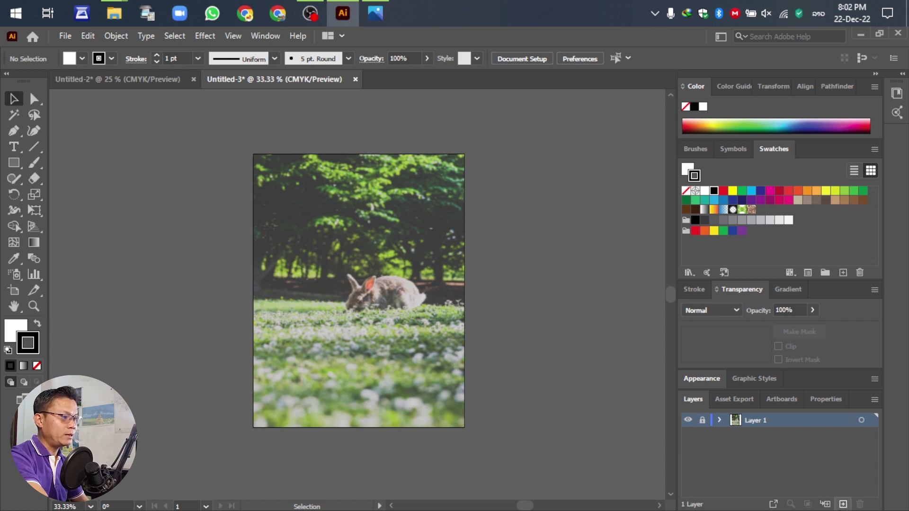
pyautogui.click(843, 504)
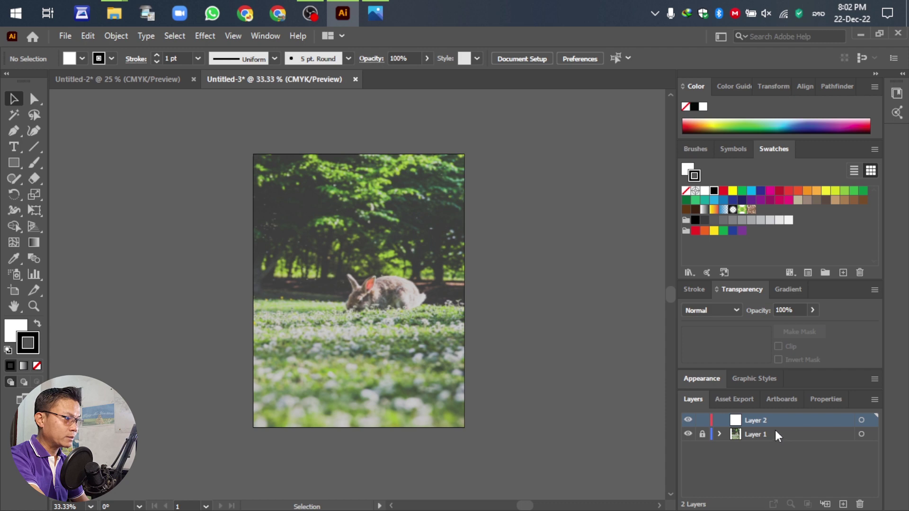
# Step: Bring the enlarged banana cutout from Untitled-2 into Untitled-3 and place it over the rabbit photo
pyautogui.click(104, 77)
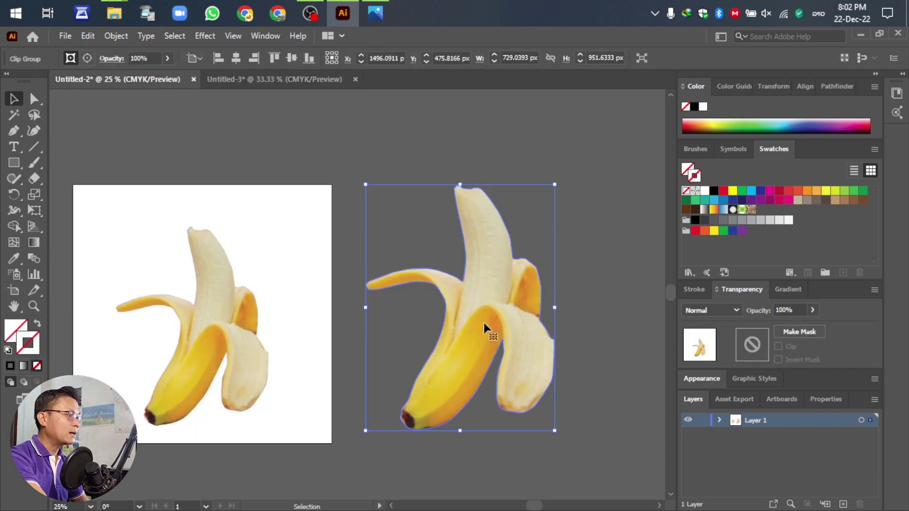
pyautogui.moveTo(454, 278); pyautogui.dragTo(285, 75)
pyautogui.moveTo(353, 303); pyautogui.dragTo(350, 310)
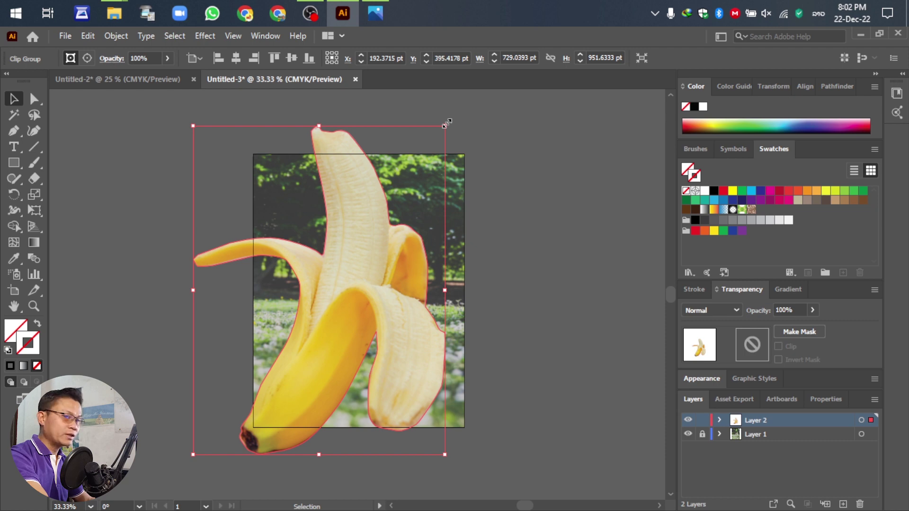
# Step: Try different sizes and positions for the banana over the rabbit photo and undo those changes
pyautogui.moveTo(445, 124); pyautogui.dragTo(323, 313)
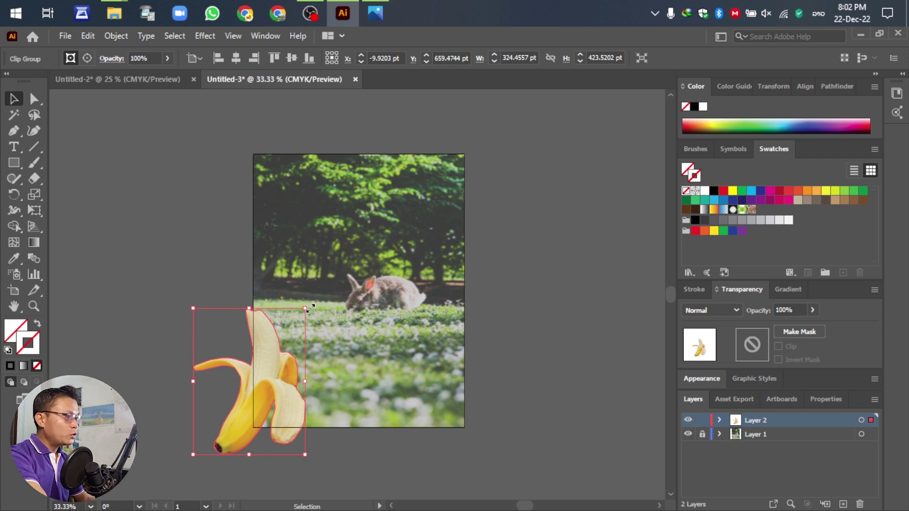
pyautogui.moveTo(305, 309); pyautogui.dragTo(416, 209)
pyautogui.moveTo(372, 279); pyautogui.dragTo(396, 202)
pyautogui.hotkey('ctrl', 'z')
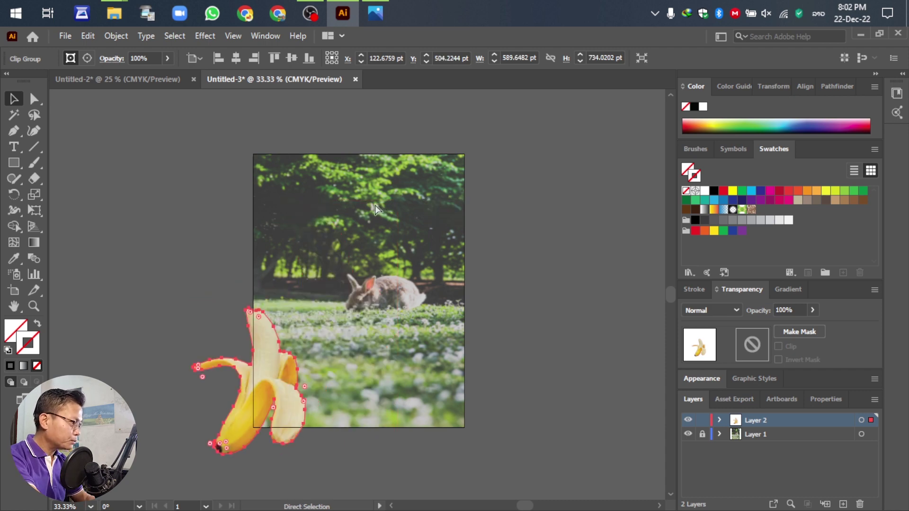
pyautogui.hotkey('ctrl', 'shift', 'z')
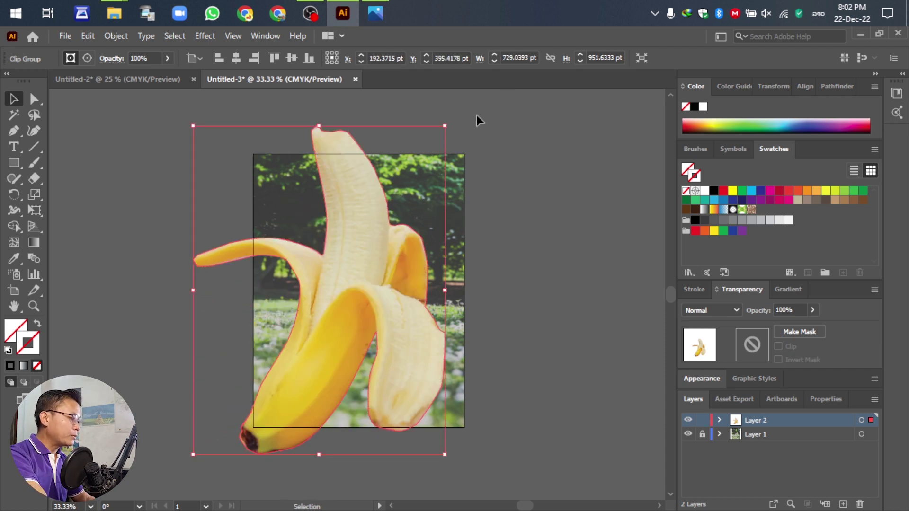
# Step: Scale the banana proportionally to about 406 × 530 pt, position it on the grass in front of the rabbit and deselect it
pyautogui.moveTo(447, 126); pyautogui.dragTo(330, 296)
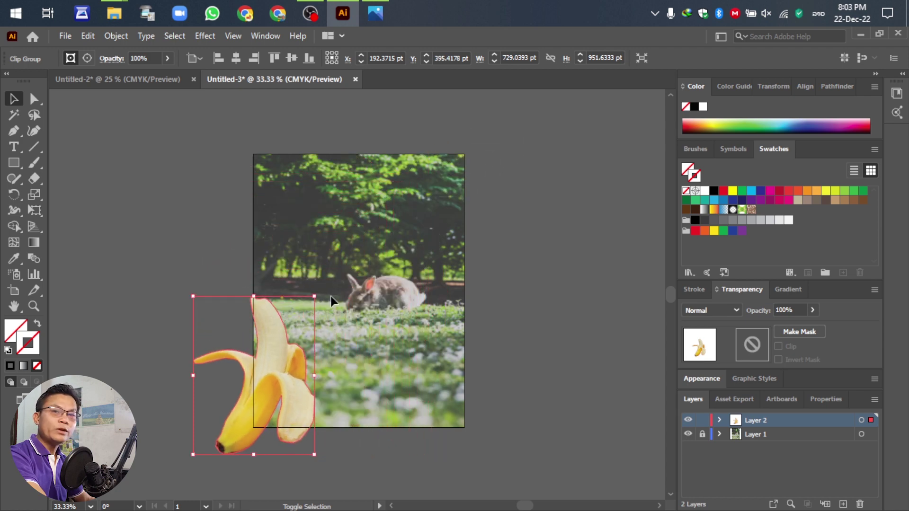
pyautogui.moveTo(276, 376); pyautogui.dragTo(343, 338)
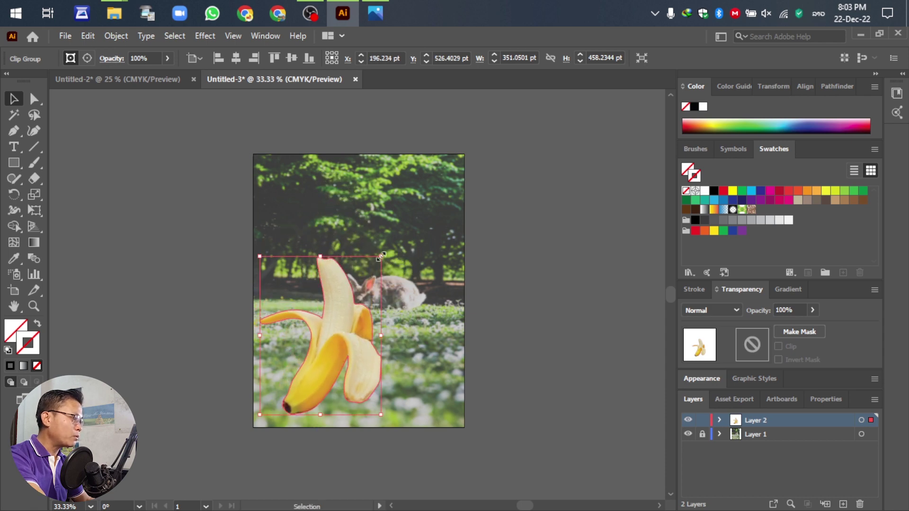
pyautogui.moveTo(381, 256); pyautogui.dragTo(403, 232)
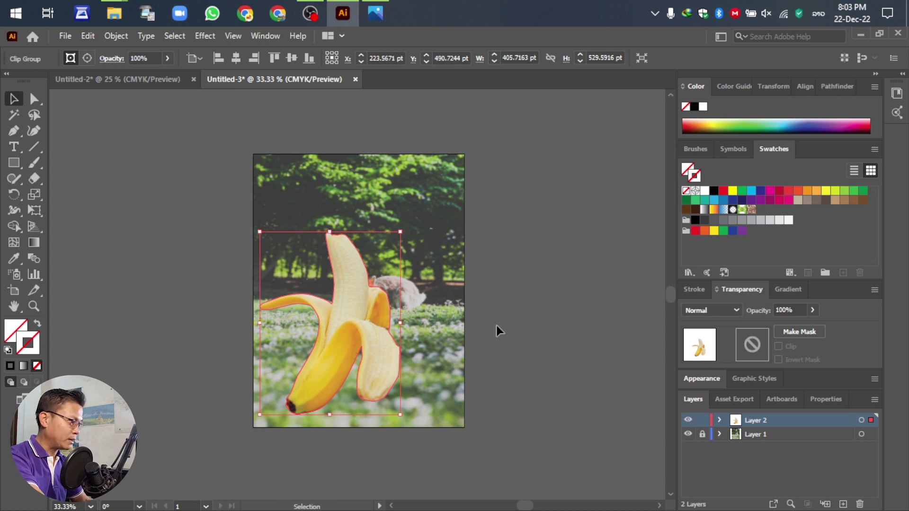
pyautogui.click(529, 305)
pyautogui.scroll(2, 414, 361)
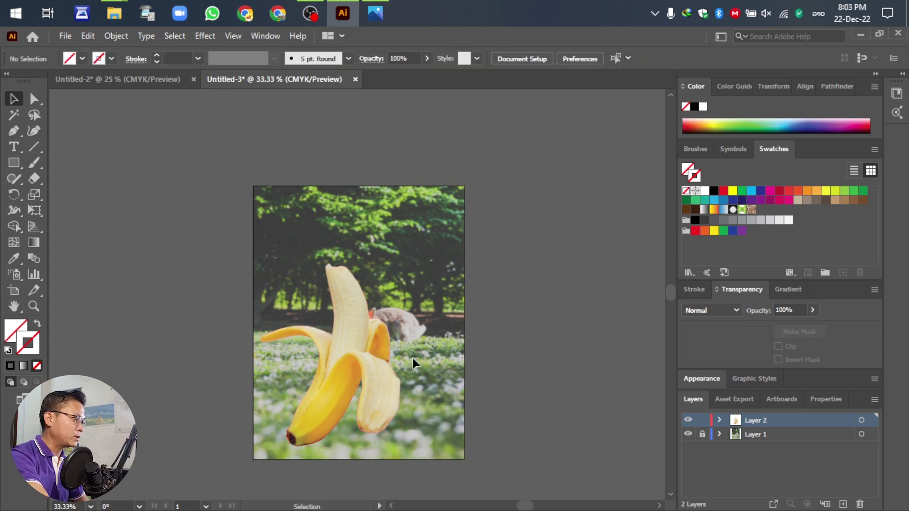
pyautogui.scroll(-3, 412, 357)
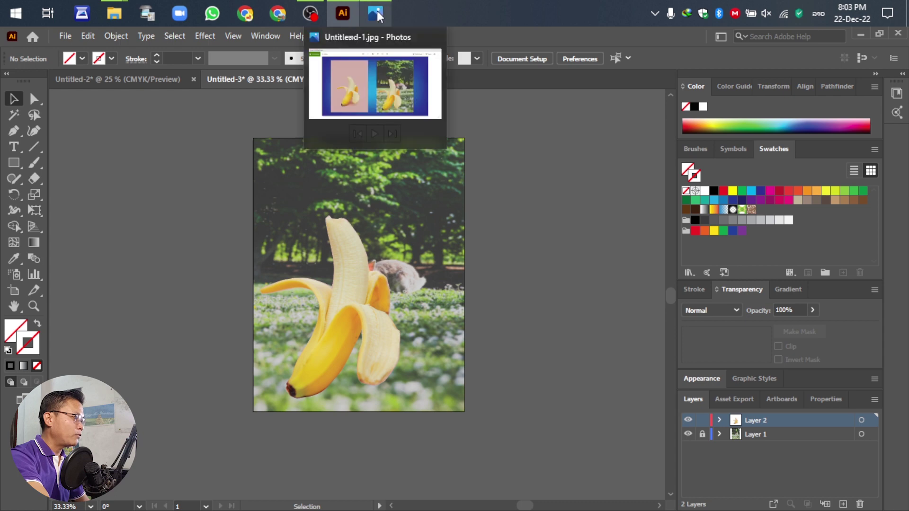
# Step: Compare the composite with the reference before-and-after image in Photos and return to Illustrator
pyautogui.click(392, 4)
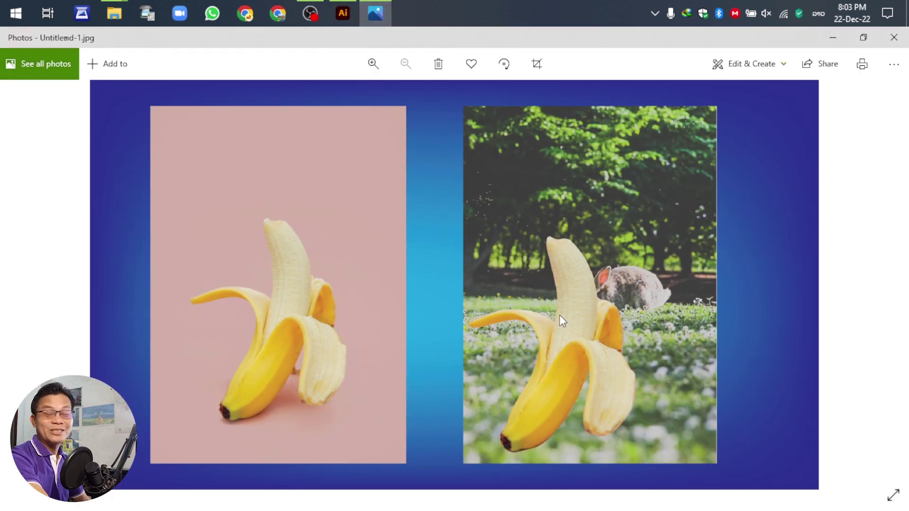
pyautogui.click(343, 13)
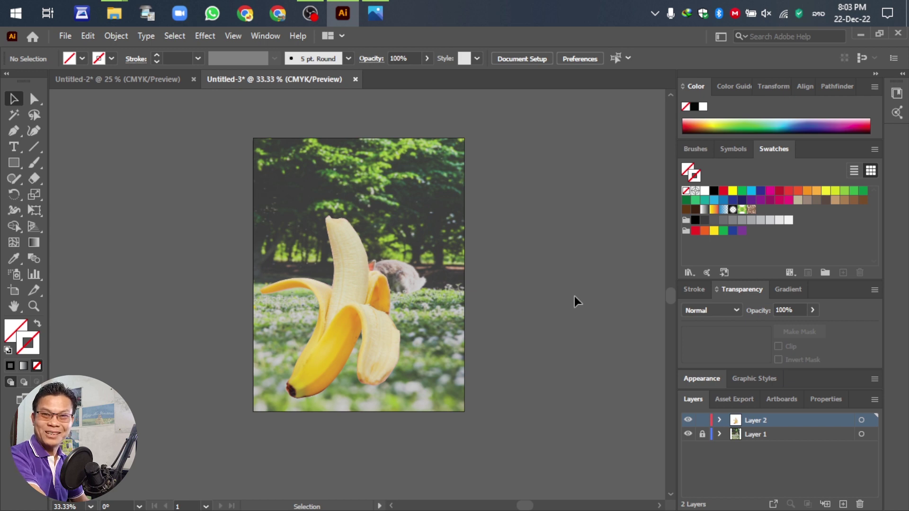
pyautogui.scroll(2, 574, 296)
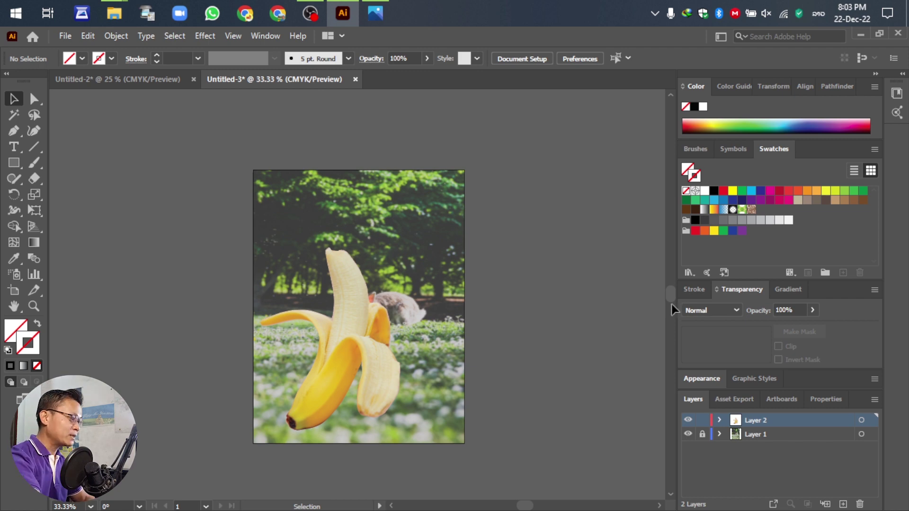
# Step: Export the composite as the JPEG Untitled-3.jpg with the CMYK color model, quality 10 (Maximum) and Screen (72 ppi) resolution
pyautogui.click(65, 35)
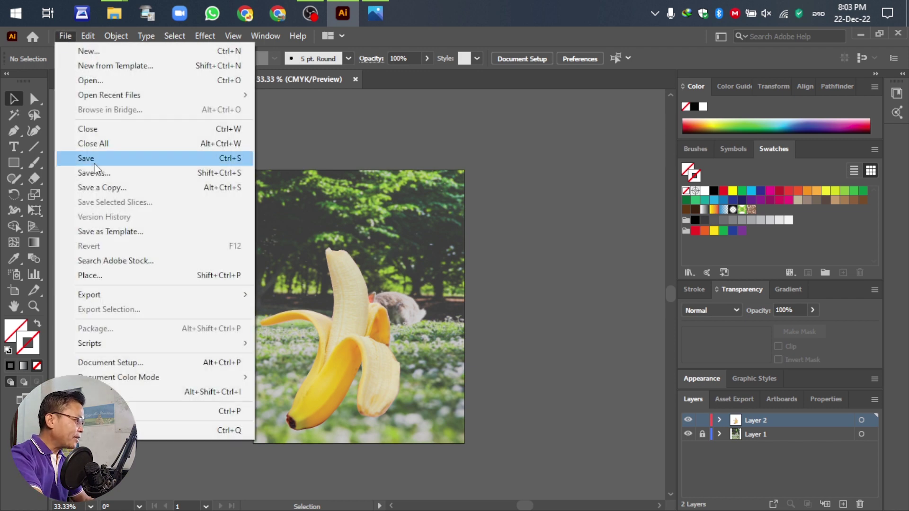
pyautogui.moveTo(93, 295)
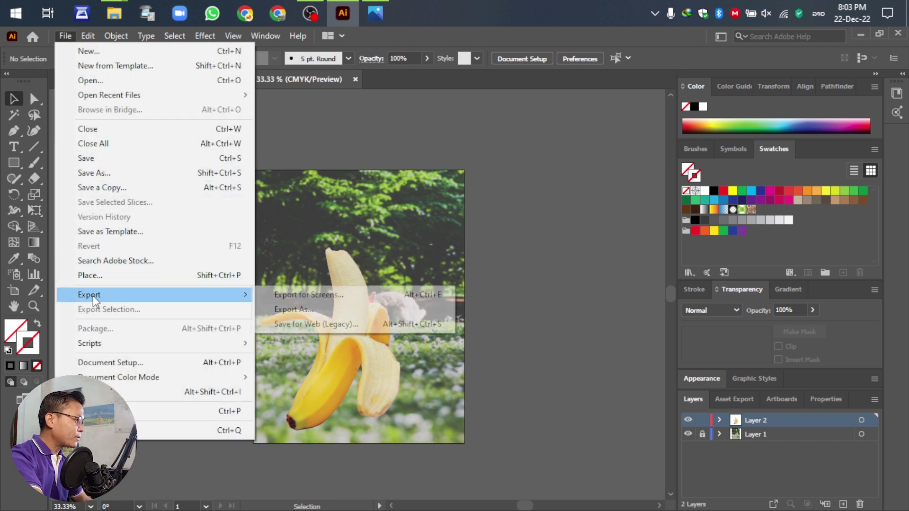
pyautogui.click(305, 310)
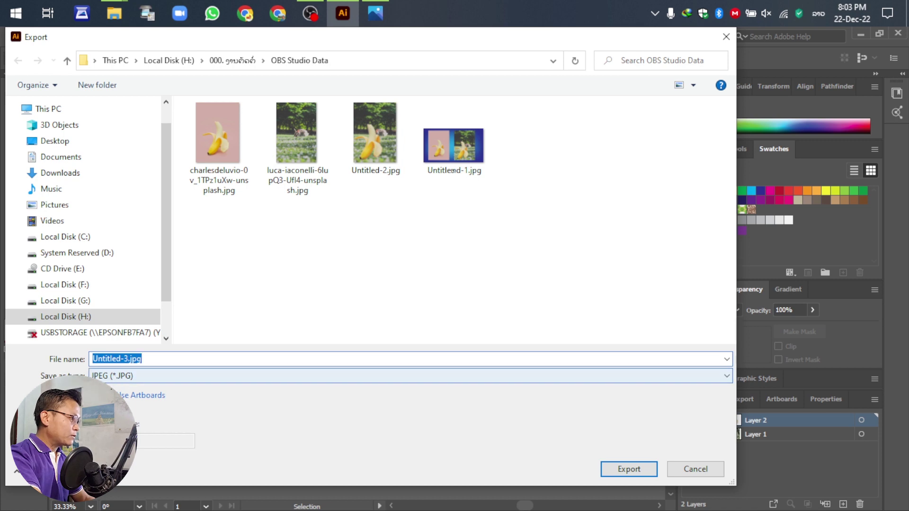
pyautogui.click(133, 376)
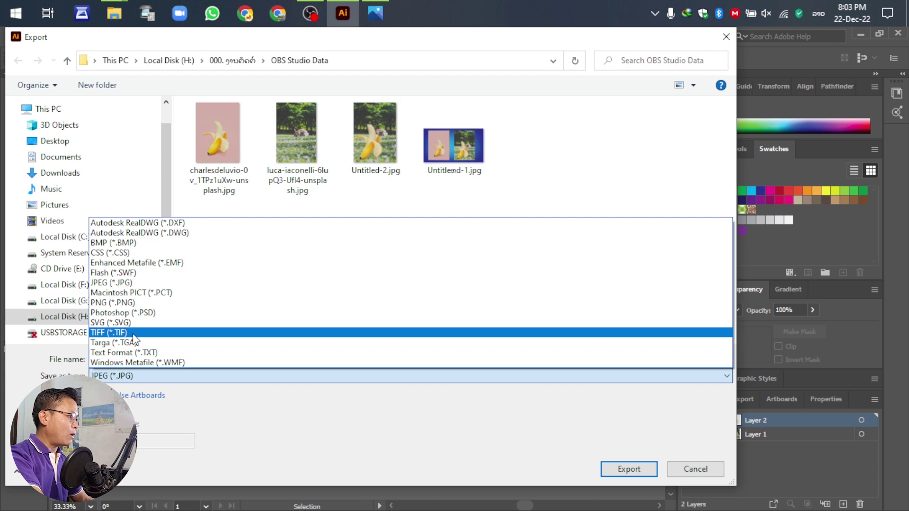
pyautogui.click(293, 426)
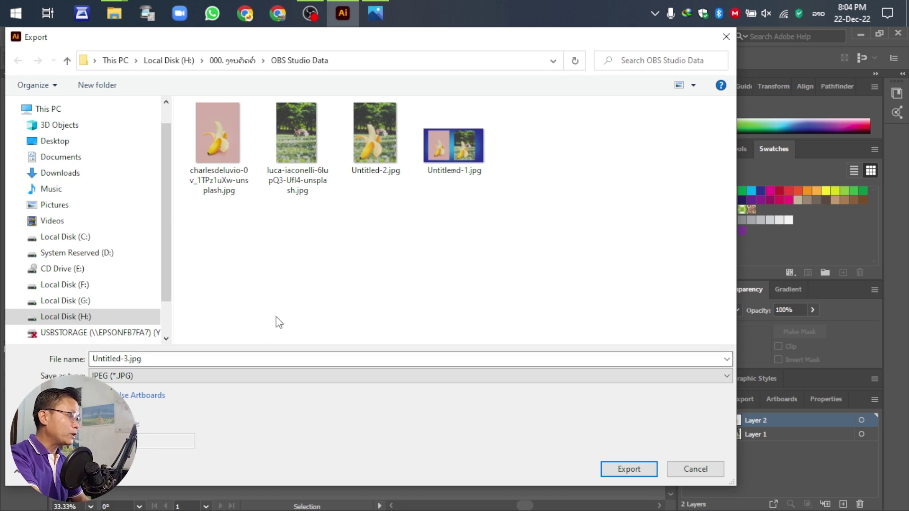
pyautogui.click(620, 468)
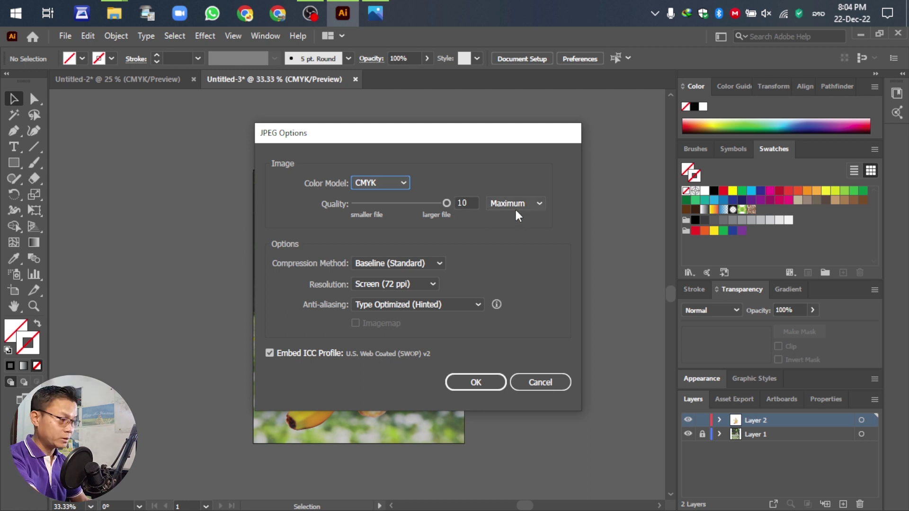
pyautogui.click(476, 382)
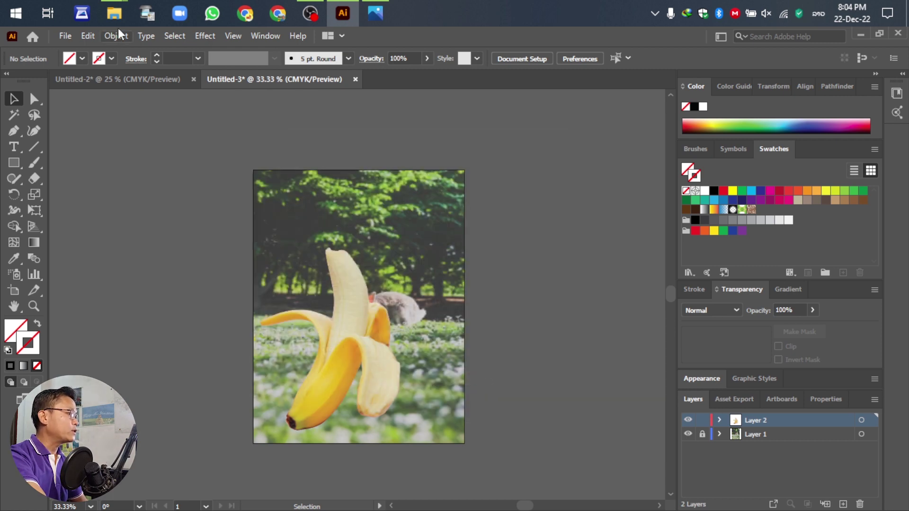
# Step: View the exported Untitled-3.jpg from the OBS Studio Data folder in Photos, close it and return to Illustrator
pyautogui.moveTo(114, 13)
pyautogui.click(218, 97)
pyautogui.rightClick(414, 267)
pyautogui.click(462, 204)
pyautogui.click(502, 137)
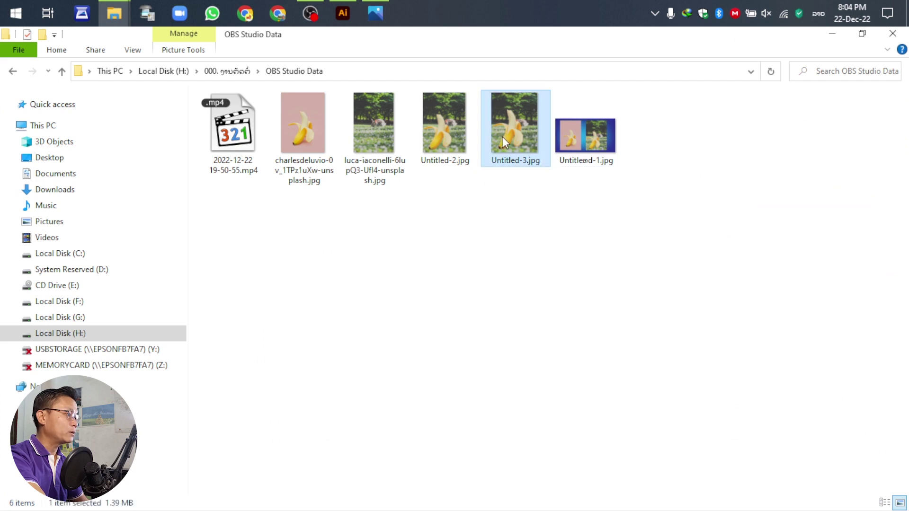
pyautogui.doubleClick(501, 137)
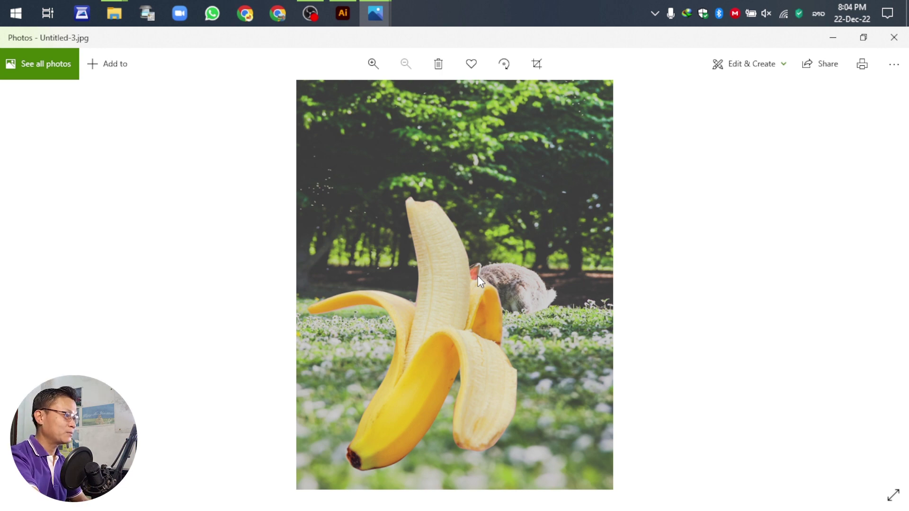
pyautogui.click(895, 39)
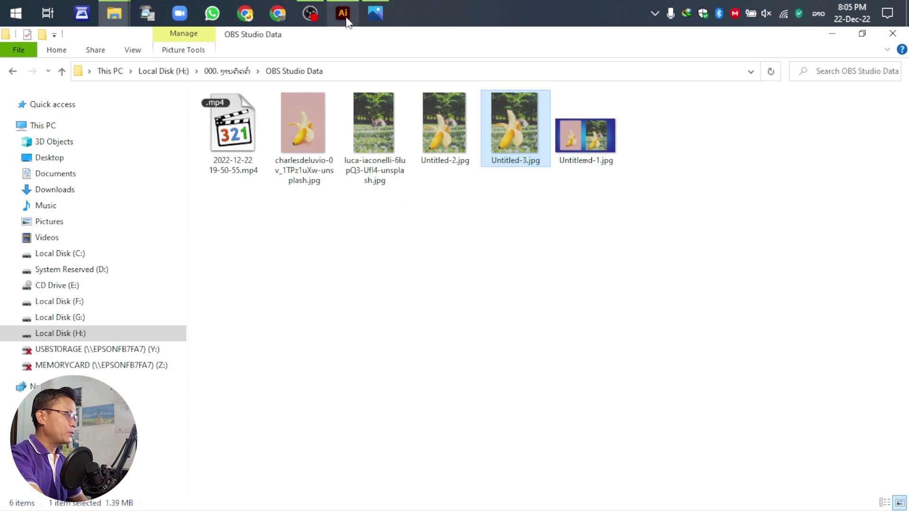
pyautogui.moveTo(346, 15)
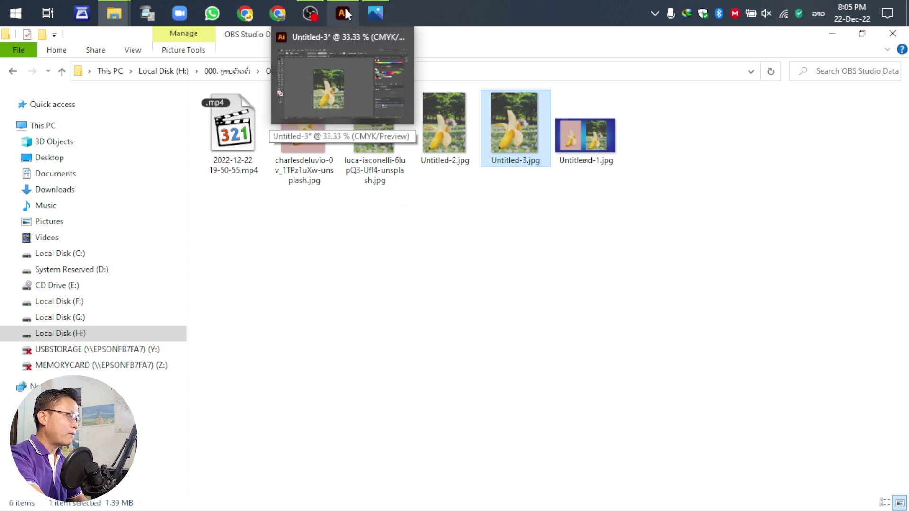
pyautogui.click(346, 15)
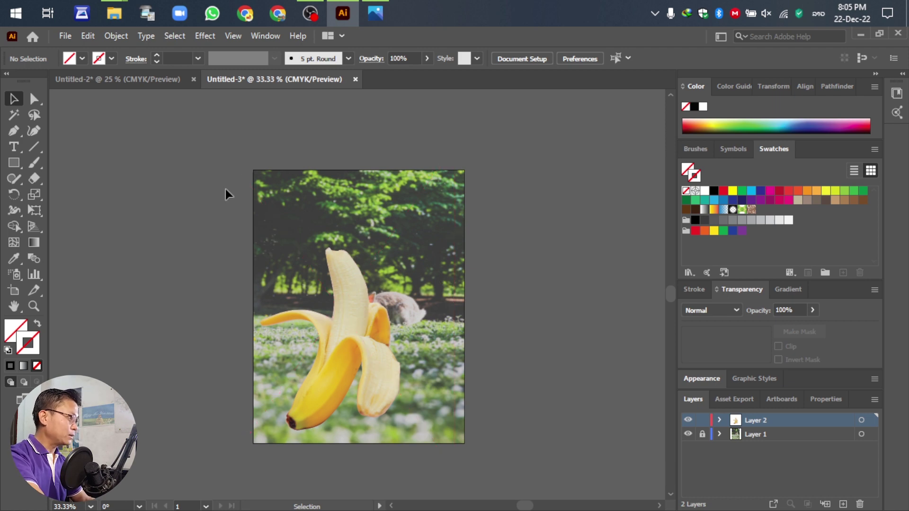
# Step: Create a new document and cover its whole artboard with a dark blue rectangle that has no stroke
pyautogui.click(62, 36)
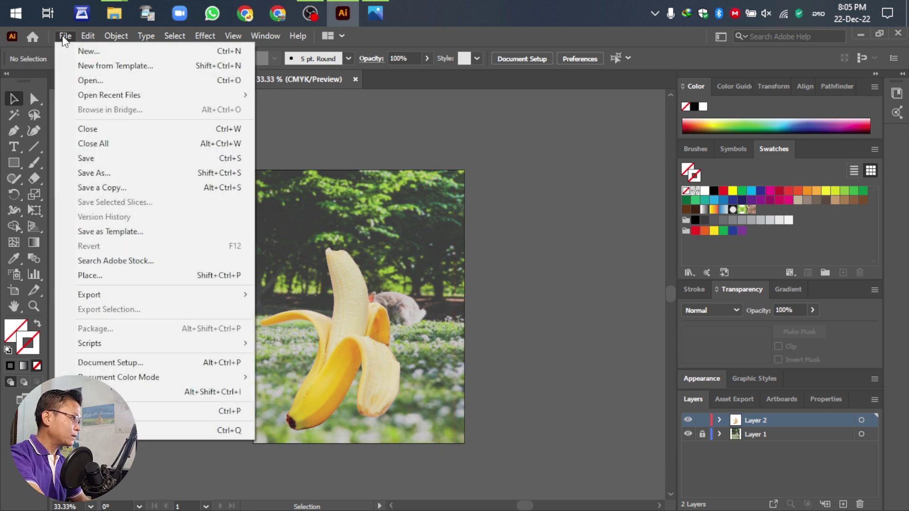
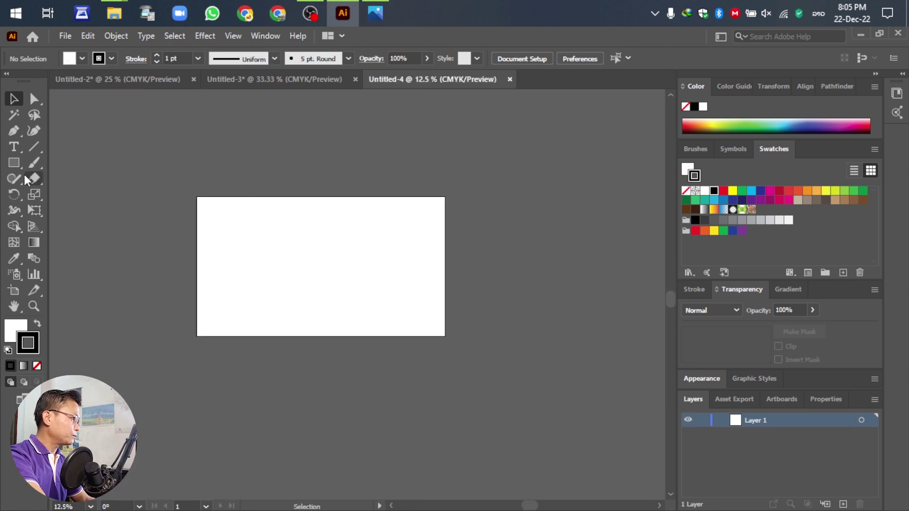
pyautogui.click(14, 165)
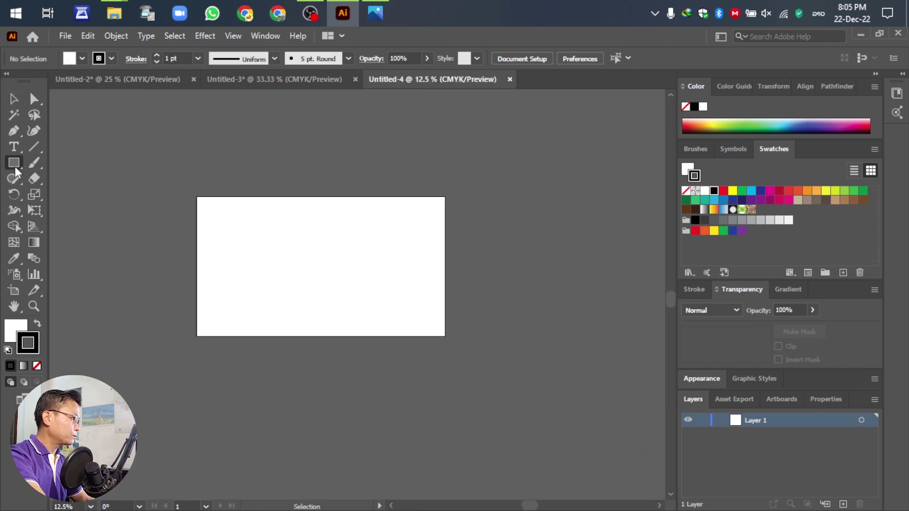
pyautogui.click(82, 57)
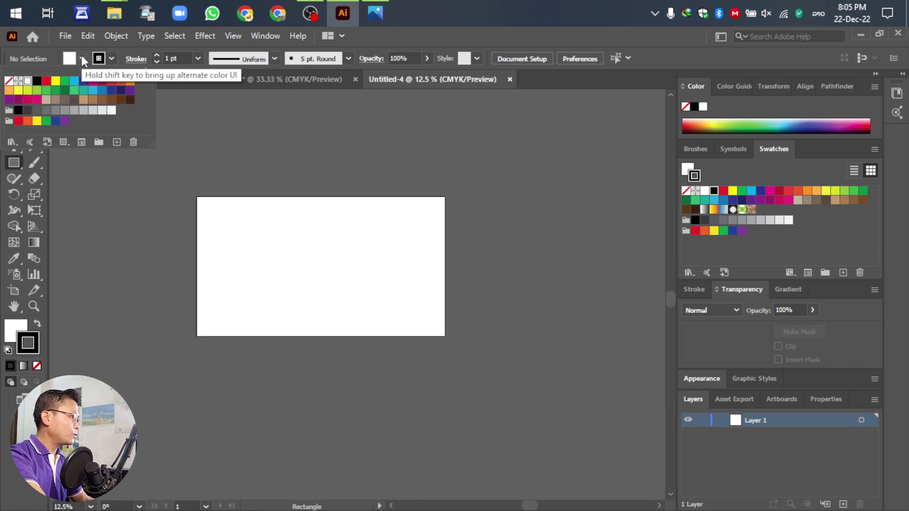
pyautogui.click(84, 80)
pyautogui.click(112, 60)
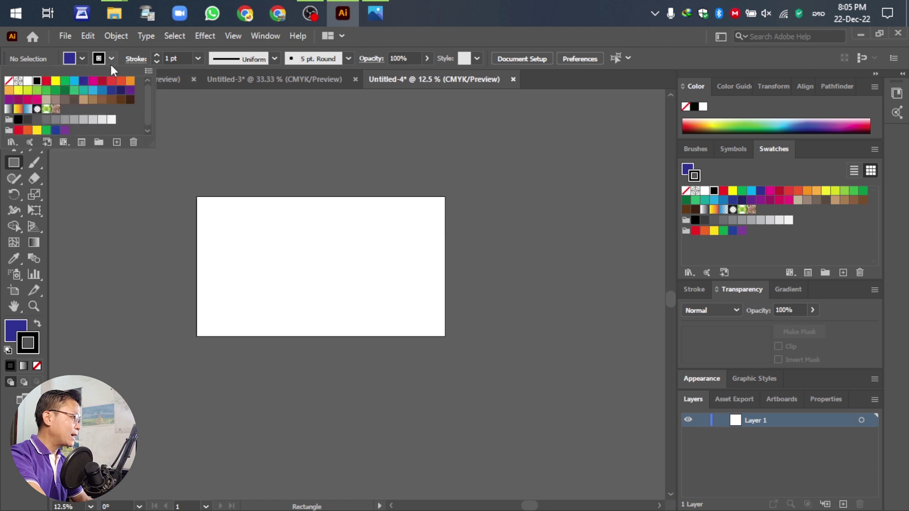
pyautogui.click(9, 82)
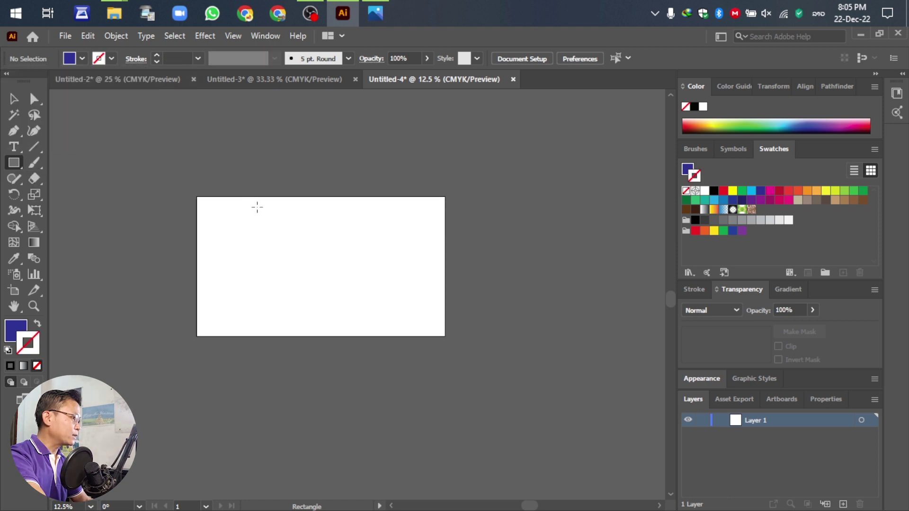
pyautogui.moveTo(197, 197); pyautogui.dragTo(445, 335)
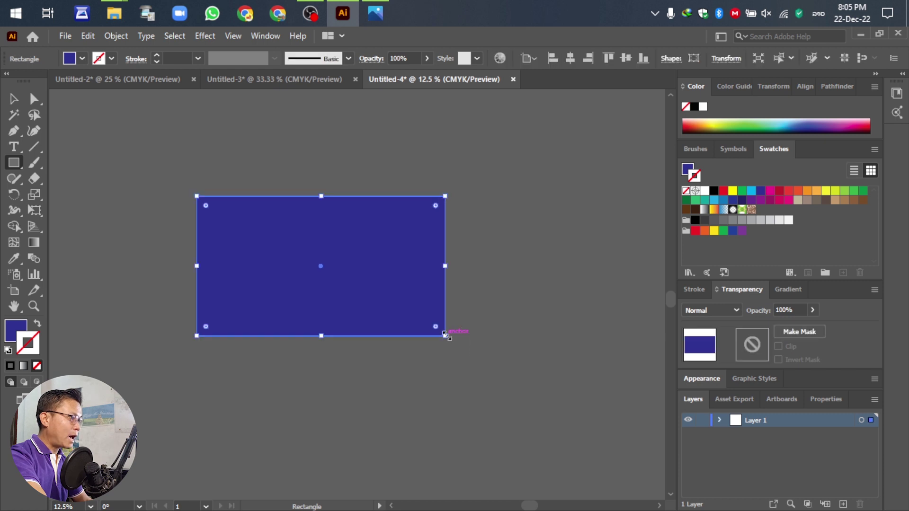
pyautogui.click(13, 98)
pyautogui.click(149, 149)
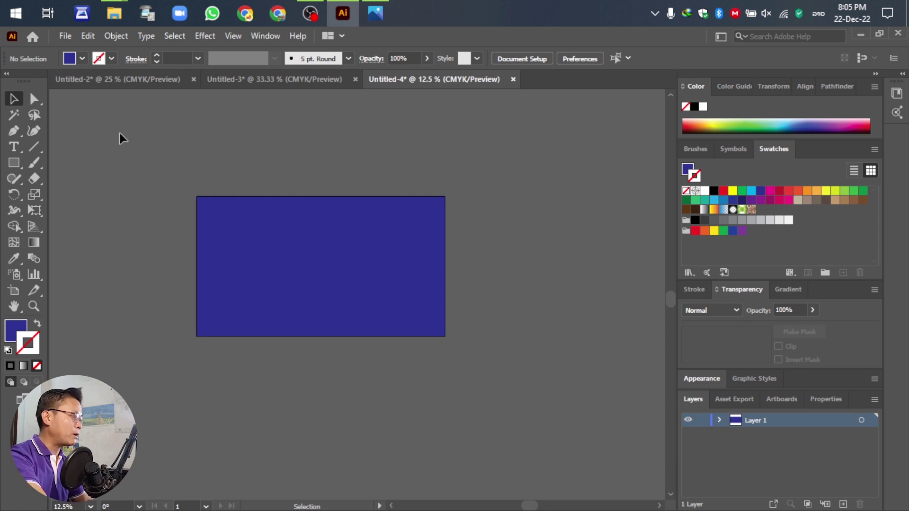
# Step: Add a light blue gradient mesh point to the dark blue rectangle, left of its center, with the Mesh tool
pyautogui.click(82, 58)
pyautogui.click(93, 198)
pyautogui.click(82, 58)
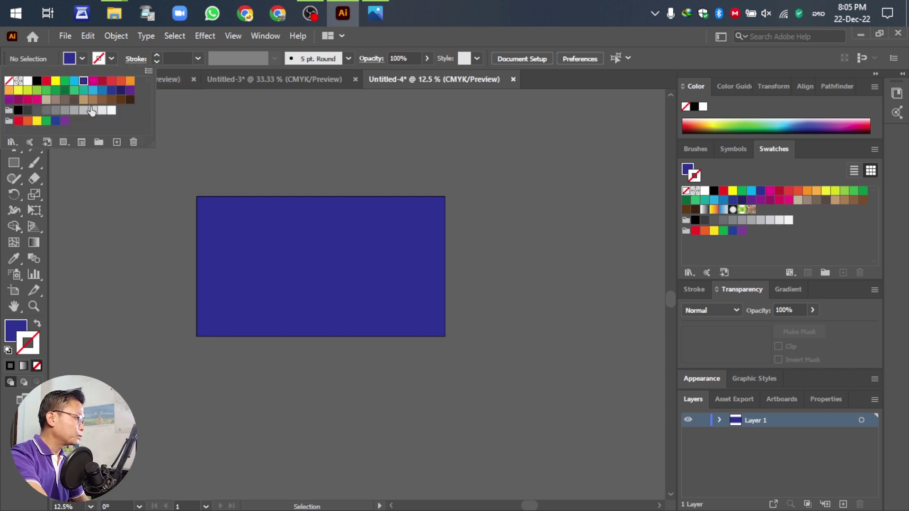
pyautogui.click(74, 81)
pyautogui.click(13, 242)
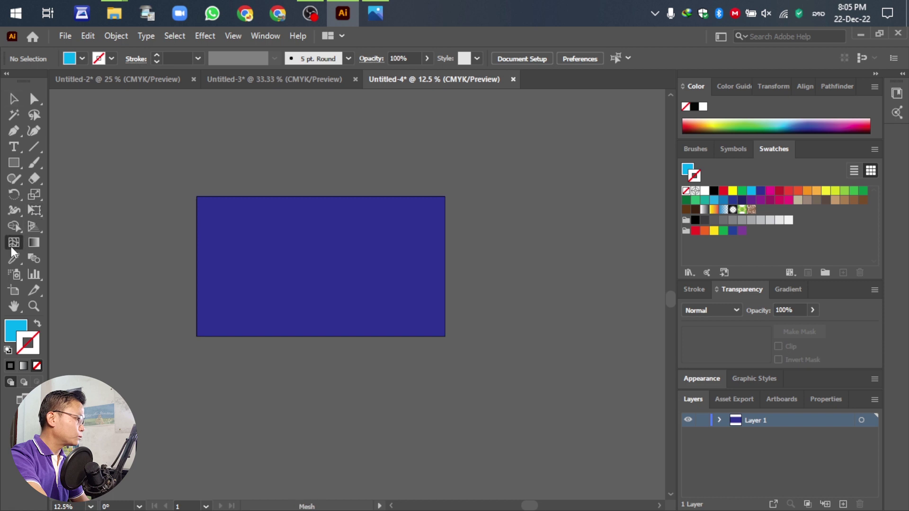
pyautogui.click(276, 268)
pyautogui.hotkey('ctrl', '=')
pyautogui.hotkey('ctrl', '=')
pyautogui.hotkey('ctrl', '=')
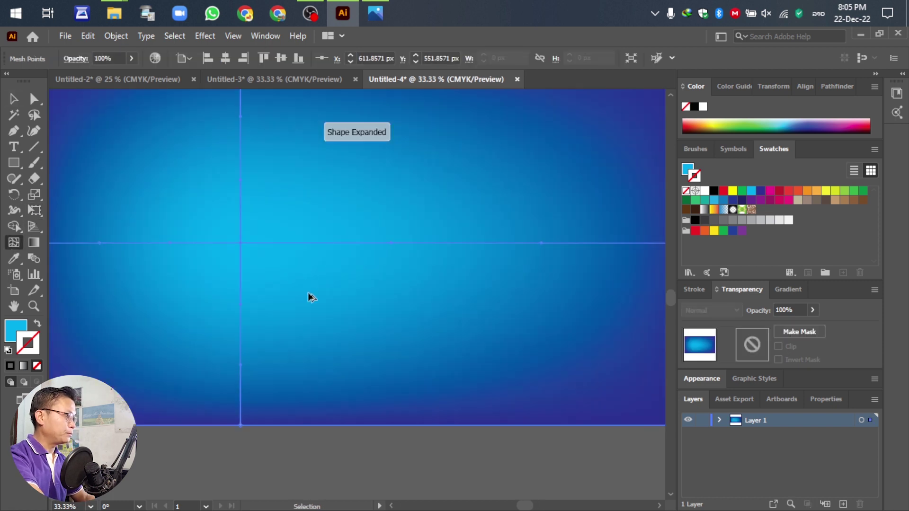
pyautogui.hotkey('ctrl', '-')
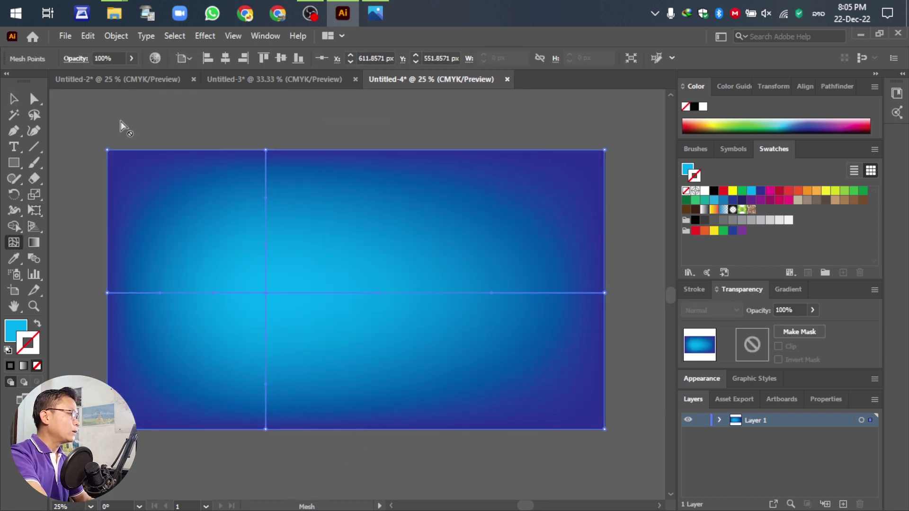
# Step: Lock Layer 1 and place the original pink-background banana photo as a linked image on a new layer above it
pyautogui.click(701, 421)
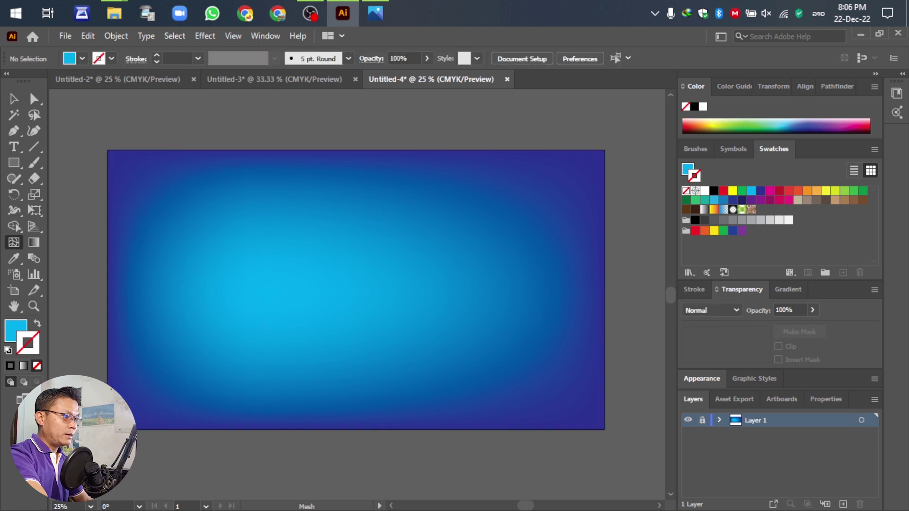
pyautogui.click(843, 504)
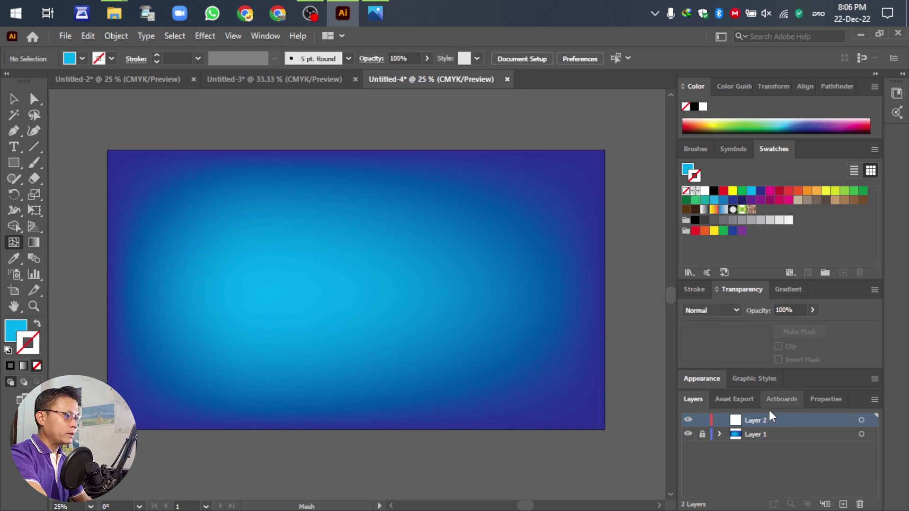
pyautogui.click(63, 36)
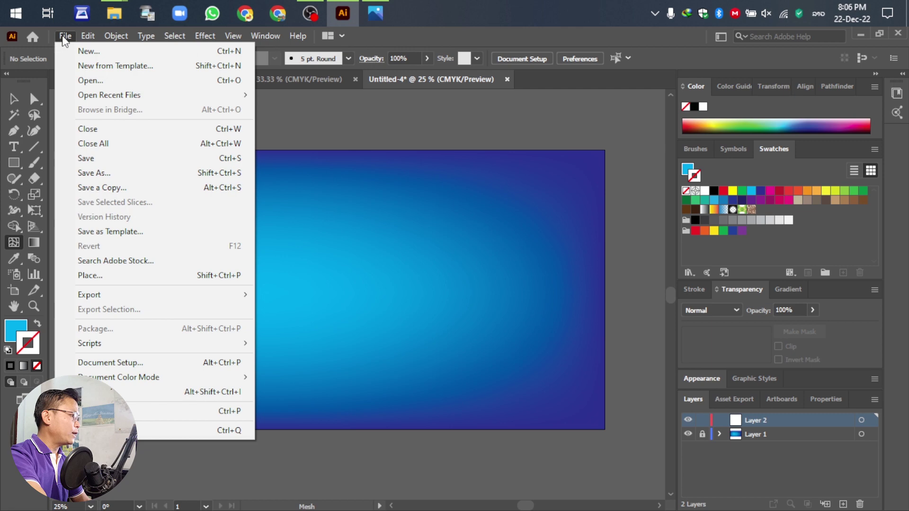
pyautogui.click(101, 277)
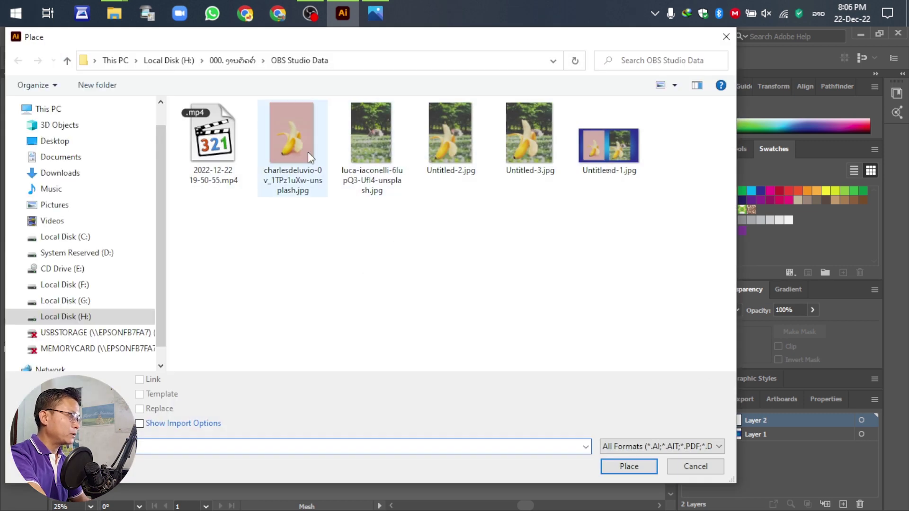
pyautogui.click(301, 136)
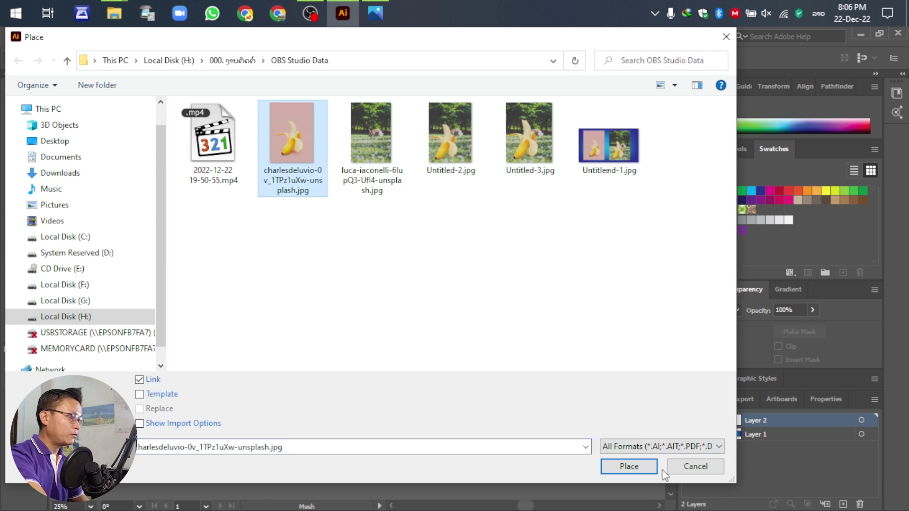
pyautogui.click(628, 466)
pyautogui.click(179, 233)
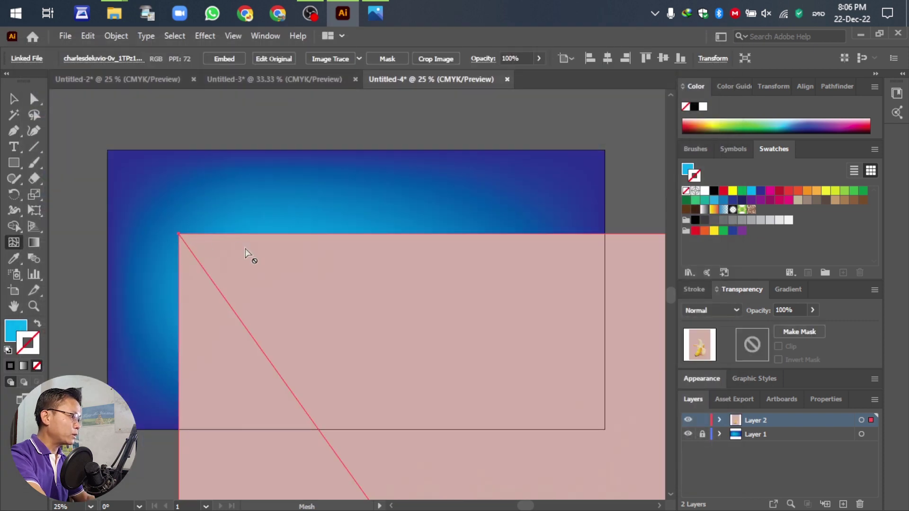
pyautogui.scroll(-6, 243, 203)
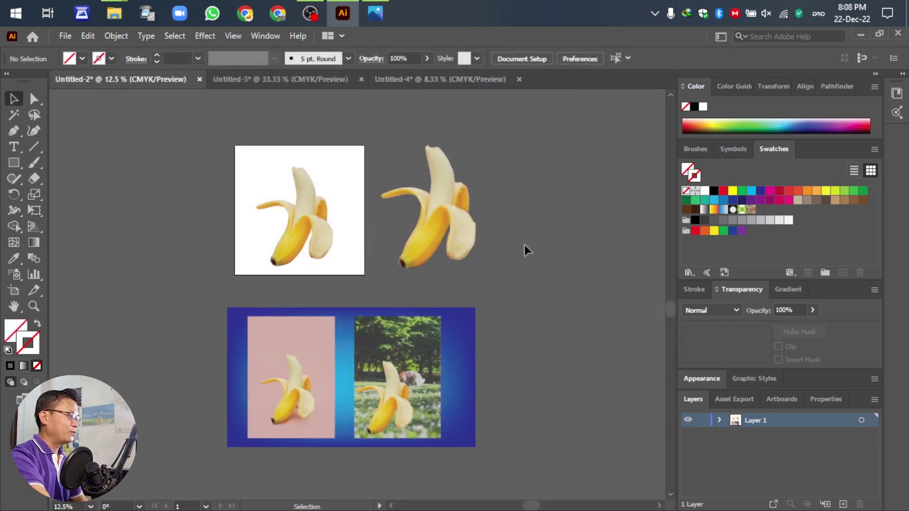
pyautogui.click(417, 355)
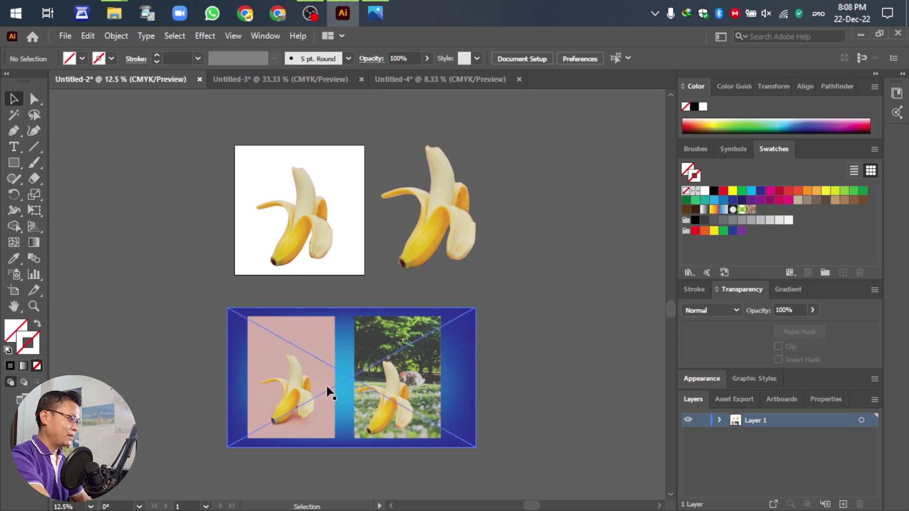
pyautogui.hscroll(-1, 317, 395)
pyautogui.scroll(1, 359, 382)
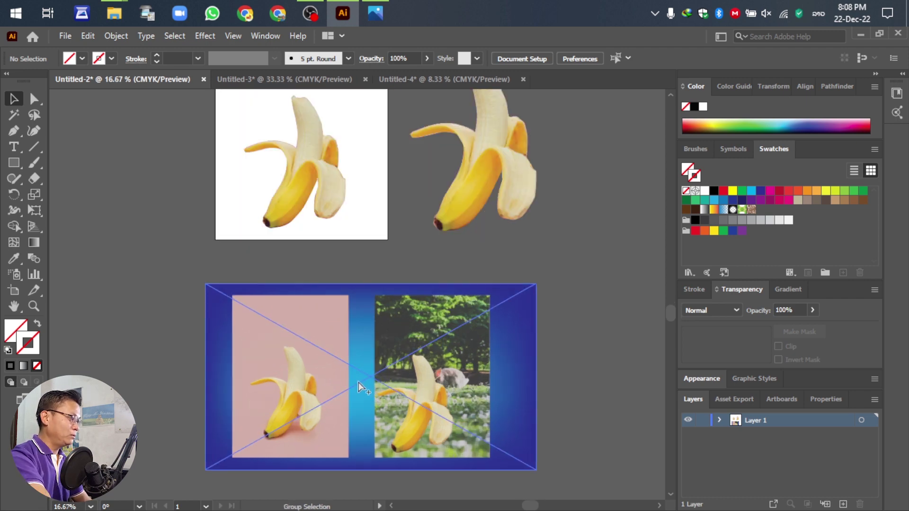
pyautogui.click(584, 243)
pyautogui.moveTo(672, 317); pyautogui.dragTo(665, 311)
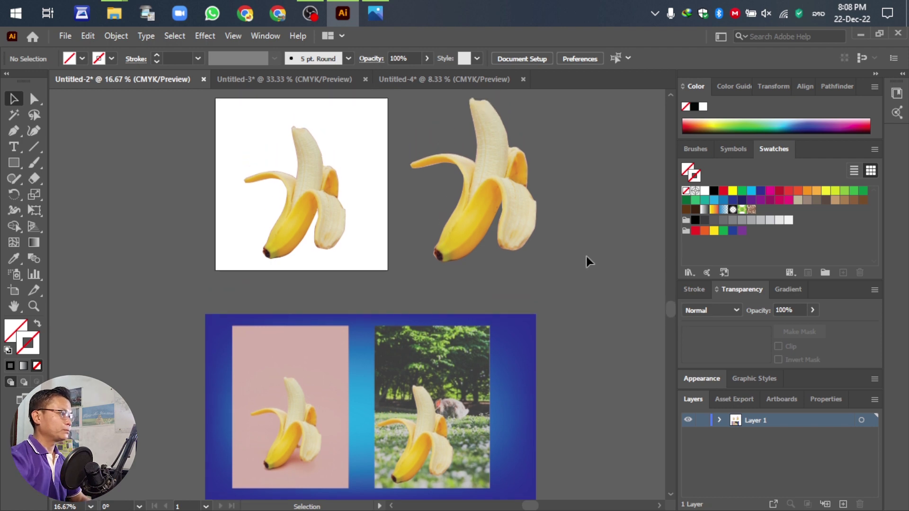